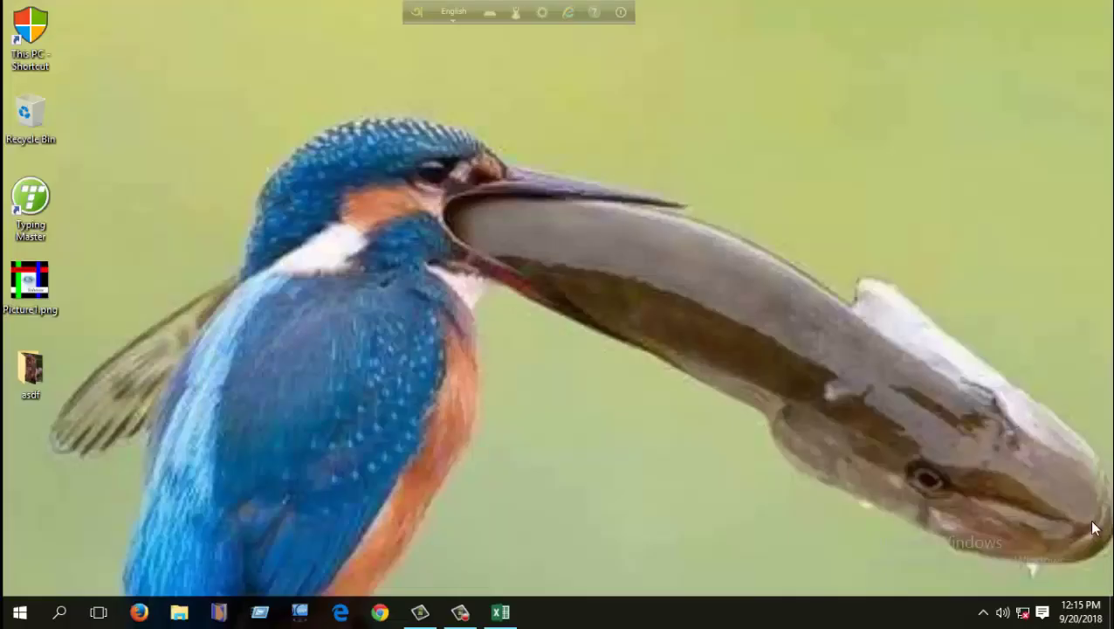
# Step: Launch Excel from the taskbar and open a blank Book1 workbook
pyautogui.click(501, 611)
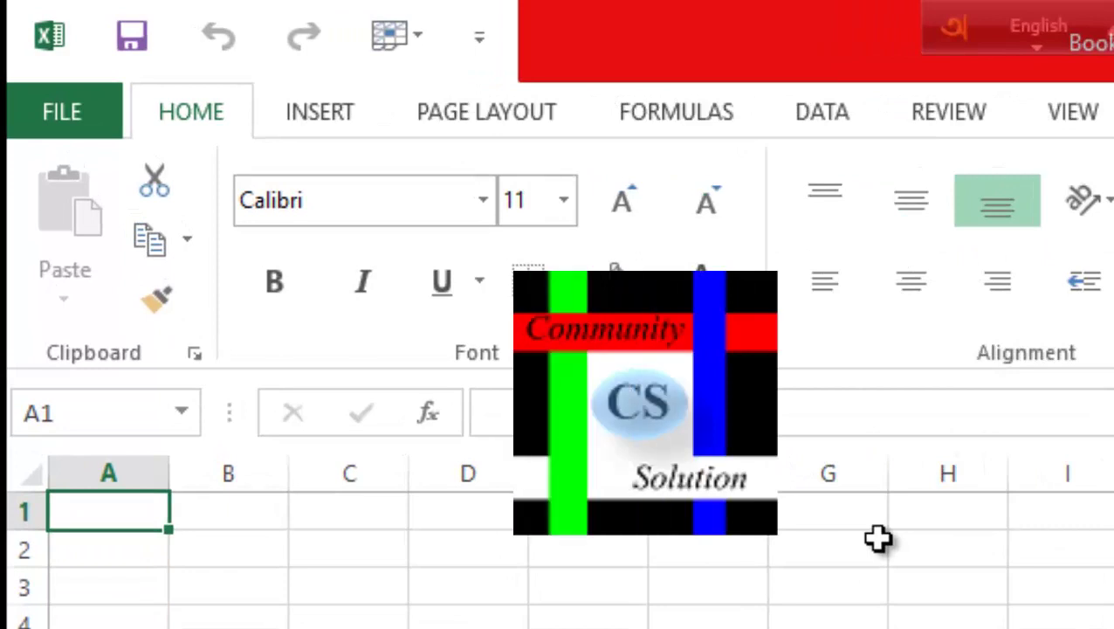
# Step: Enter 1 in A1 and 2 in A2
pyautogui.write('1')
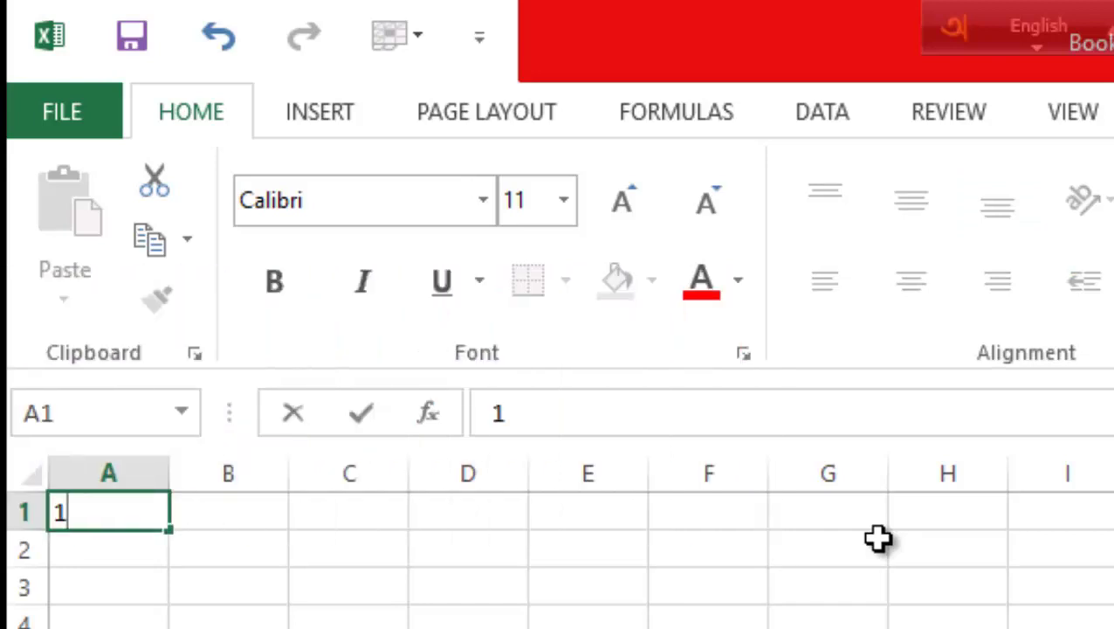
pyautogui.press('Return')
pyautogui.write('2')
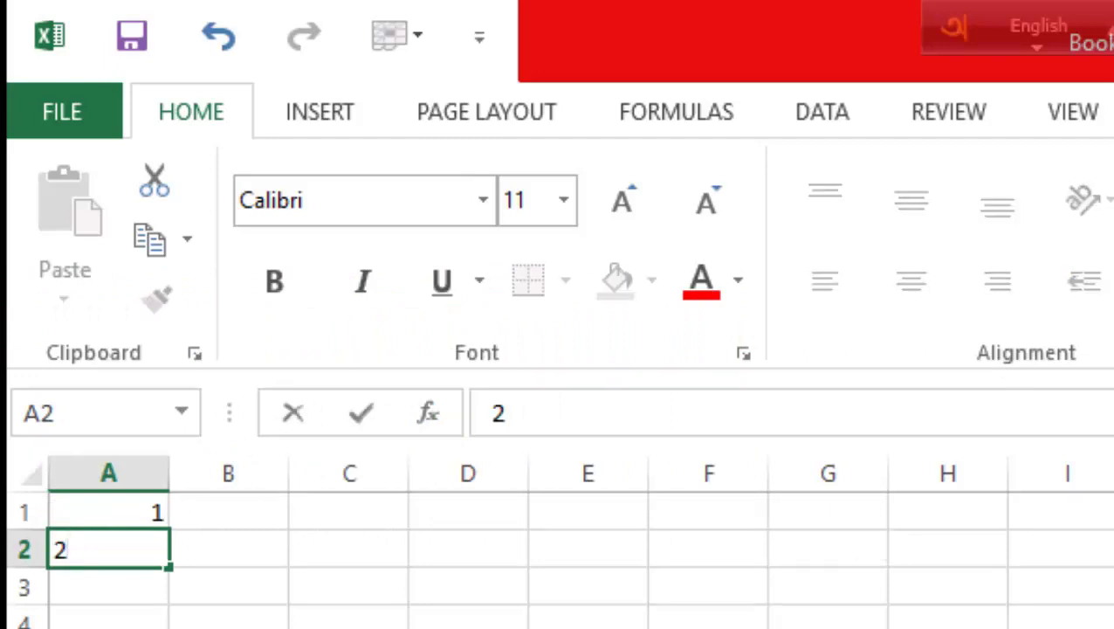
pyautogui.click(350, 625)
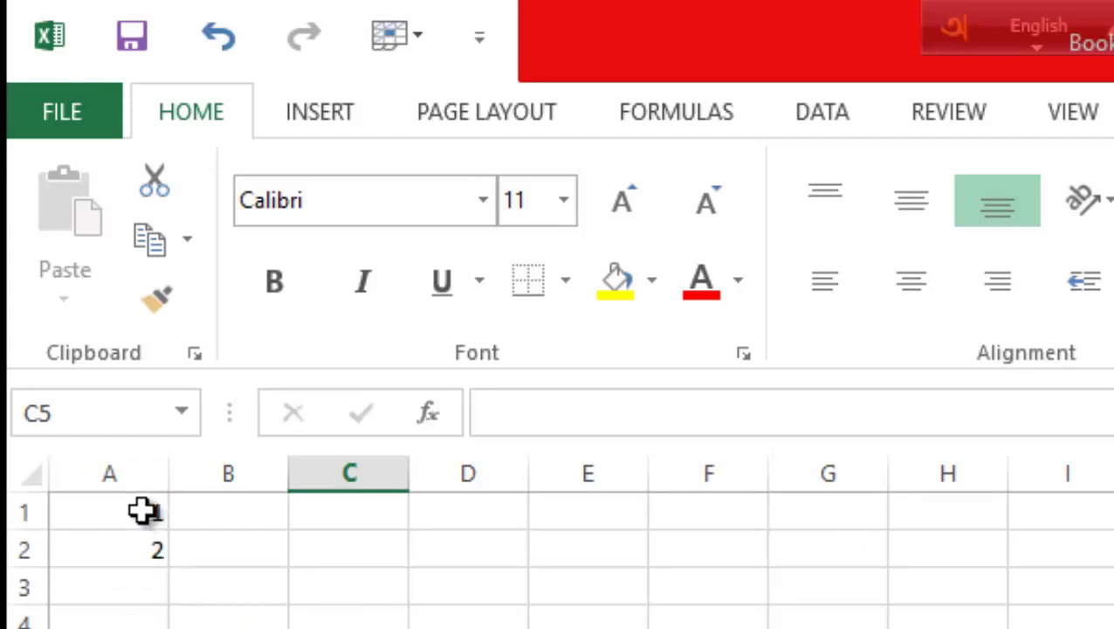
# Step: Select A1:A2 and drag the fill handle to fill A1:A10 with 1 through 10
pyautogui.click(137, 507)
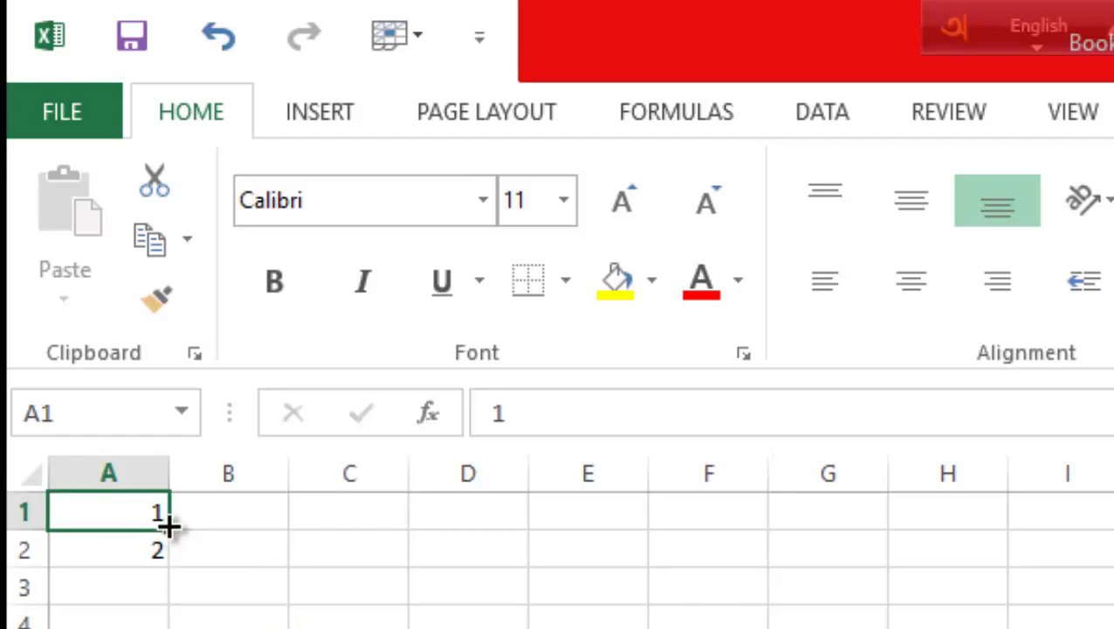
pyautogui.click(203, 563)
pyautogui.moveTo(124, 517); pyautogui.dragTo(142, 551)
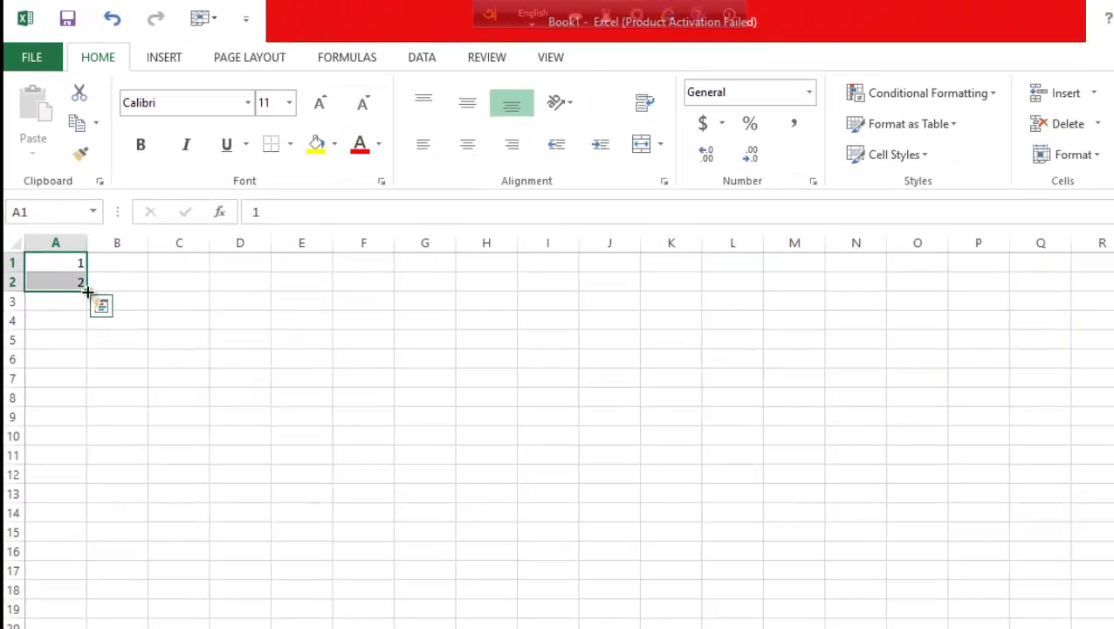
pyautogui.moveTo(88, 291); pyautogui.dragTo(56, 445)
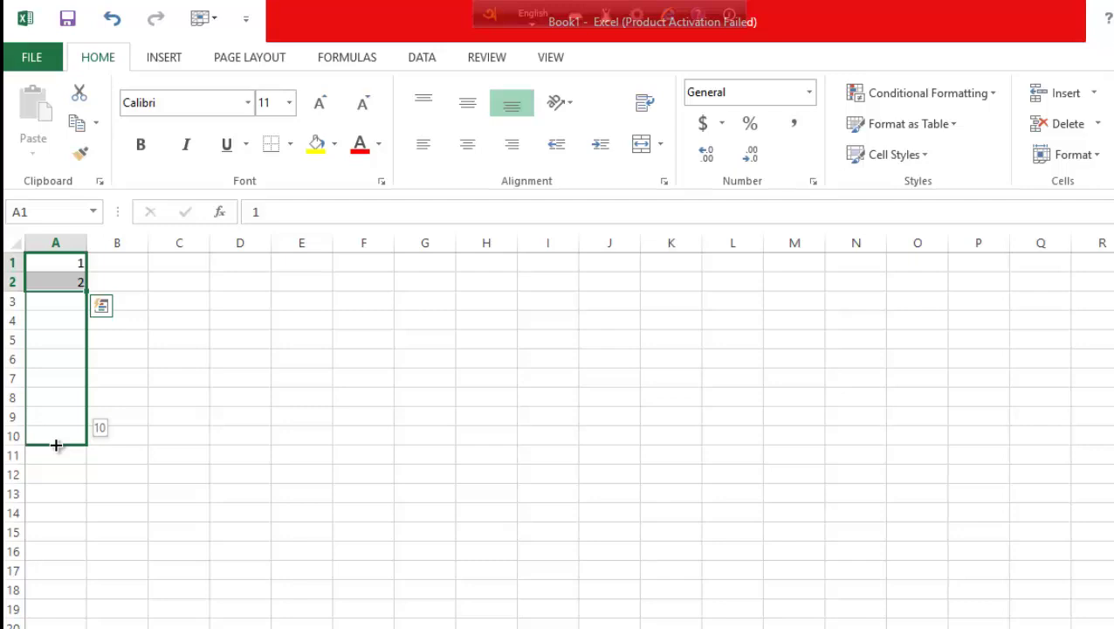
pyautogui.moveTo(56, 445); pyautogui.dragTo(54, 442)
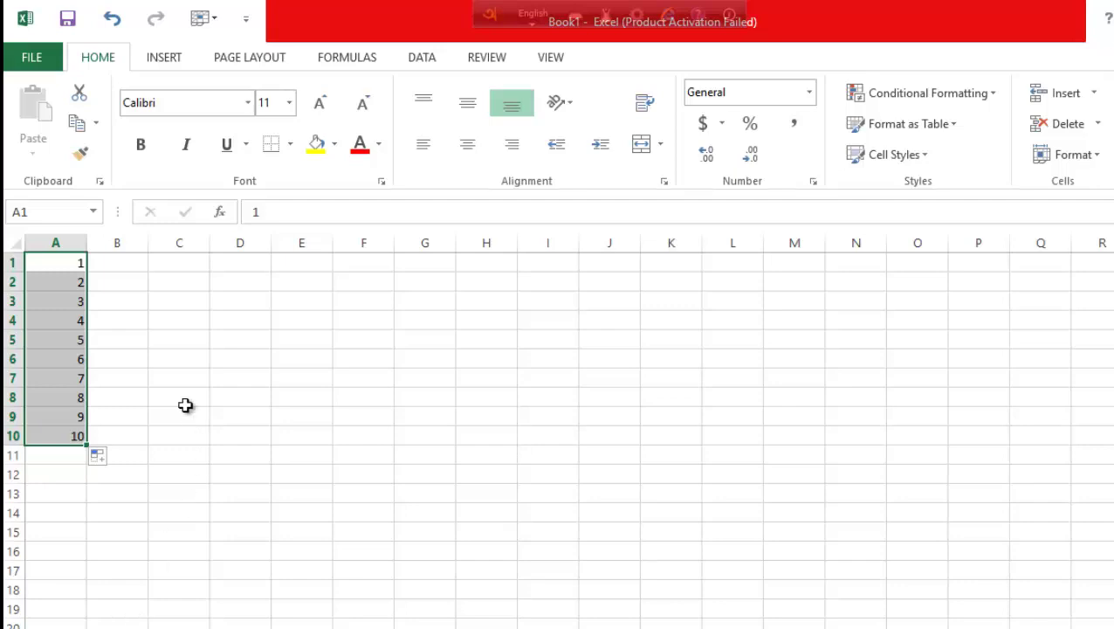
pyautogui.click(124, 268)
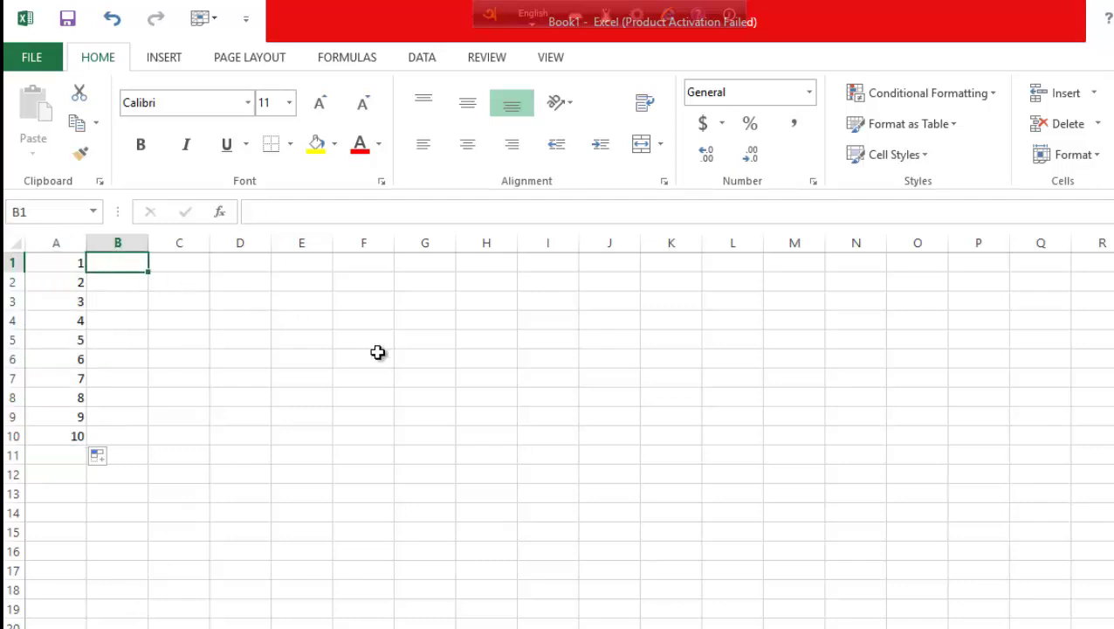
# Step: Enter 1 in B1 and 3 in B2
pyautogui.write('1')
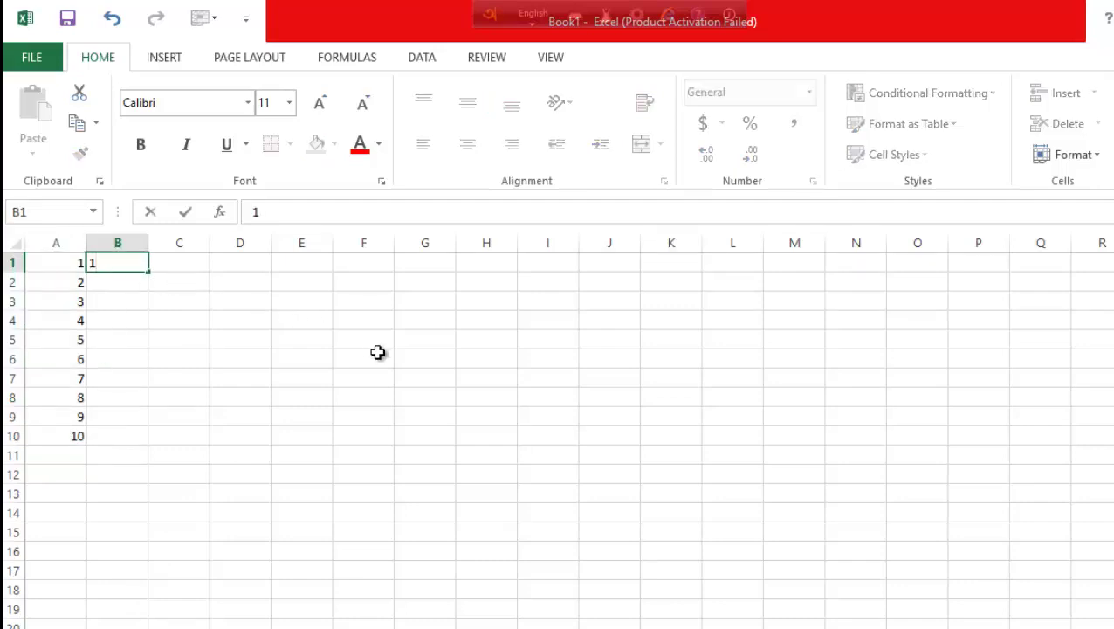
pyautogui.press('Return')
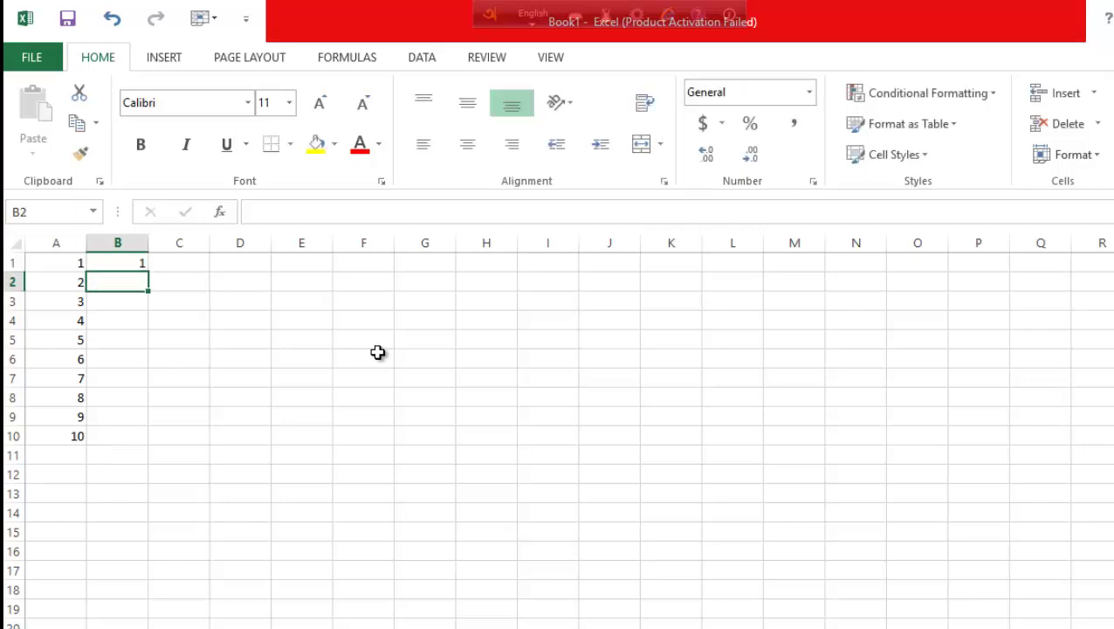
pyautogui.write('3')
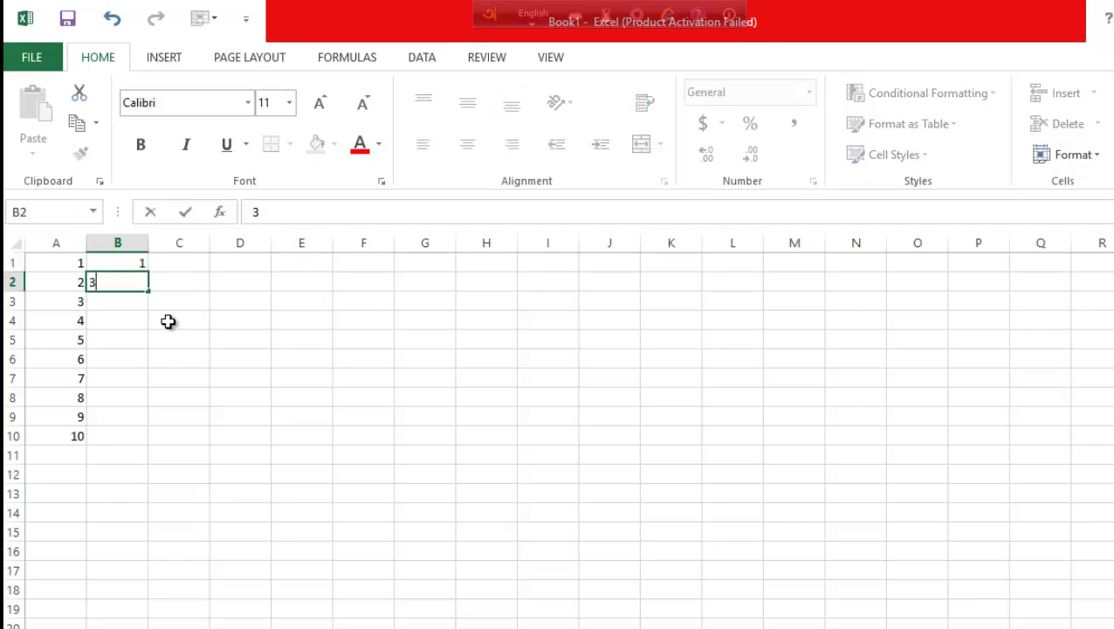
pyautogui.click(122, 320)
# Step: Select B1:B2, undo an accidental move, and fill B1:B10 with odd numbers up to 19
pyautogui.moveTo(137, 265); pyautogui.dragTo(142, 284)
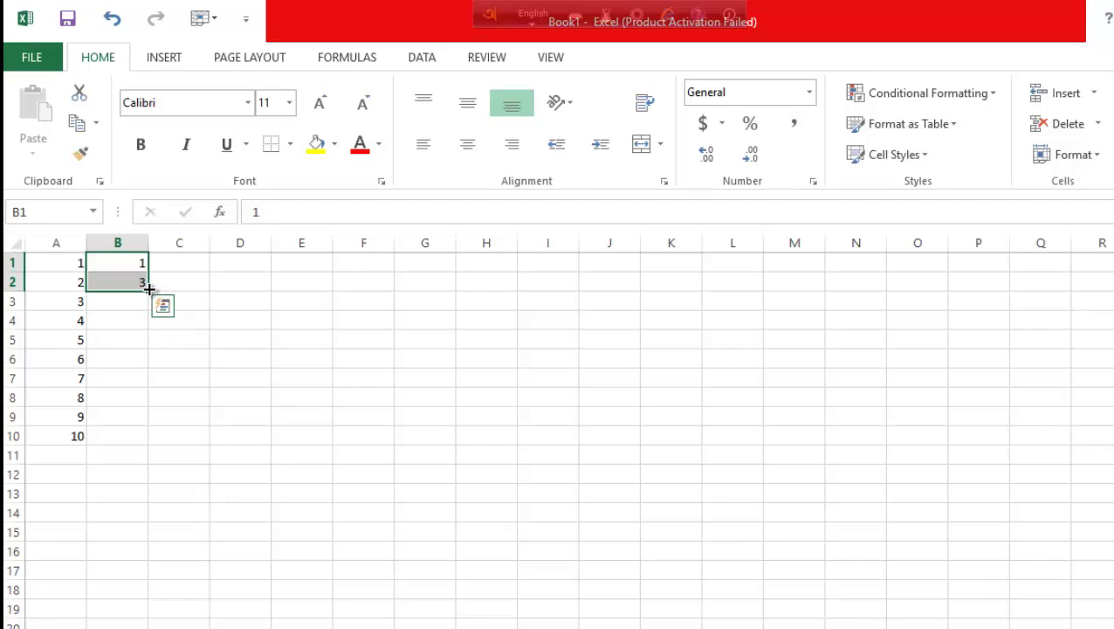
pyautogui.moveTo(149, 289)
pyautogui.mouseDown()
pyautogui.moveTo(145, 443)
pyautogui.moveTo(143, 432)
pyautogui.mouseUp()
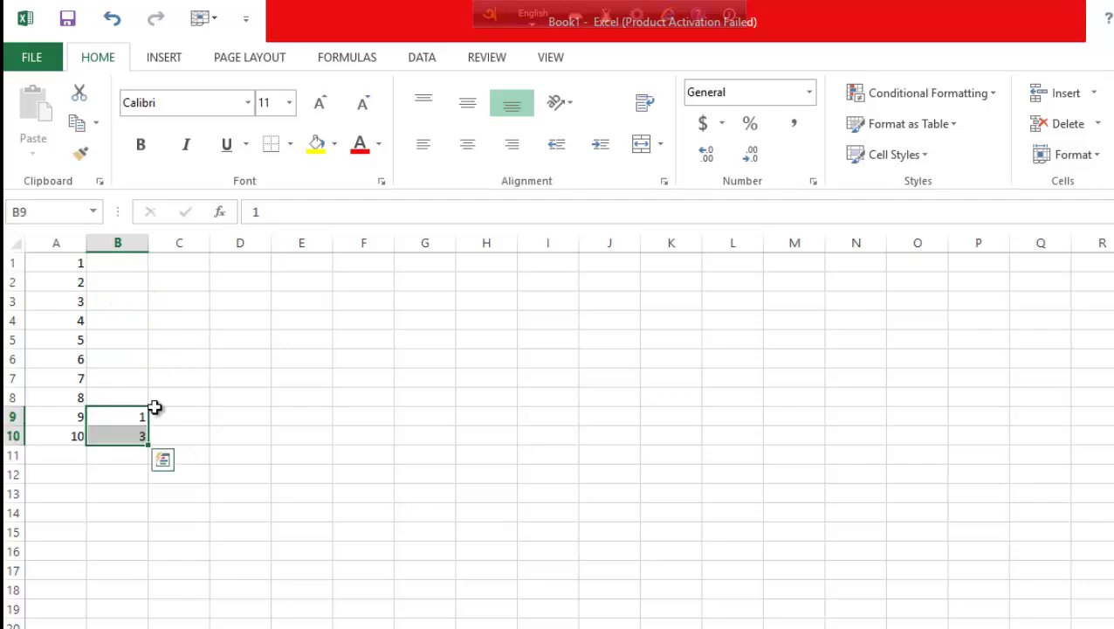
pyautogui.click(184, 385)
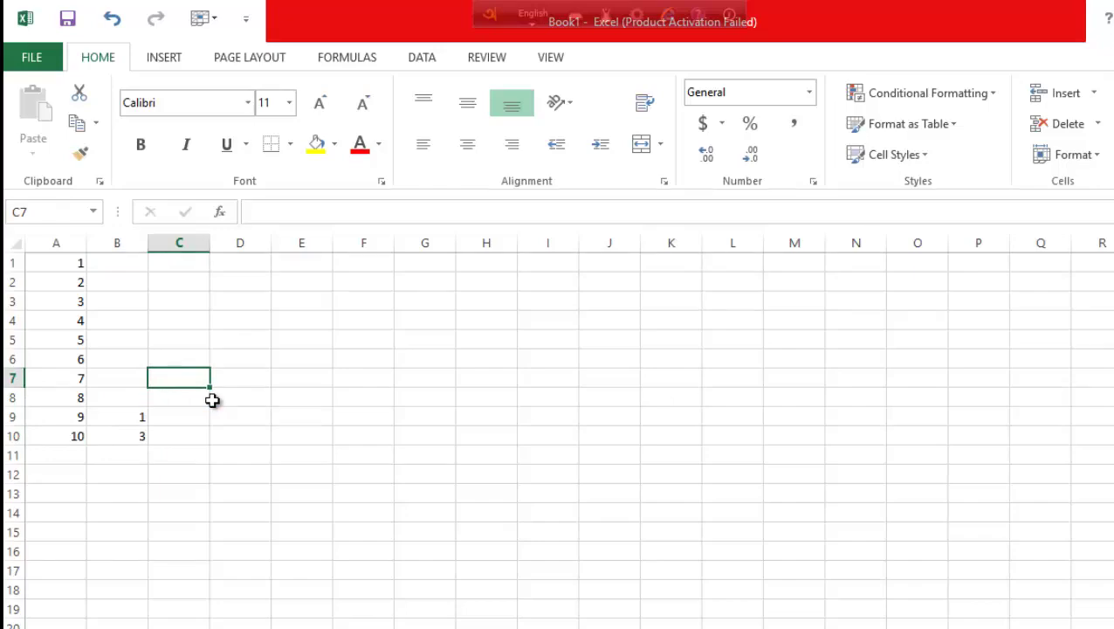
pyautogui.hotkey('ctrl', 'z')
pyautogui.moveTo(169, 351)
pyautogui.mouseDown()
pyautogui.moveTo(186, 465)
pyautogui.moveTo(181, 545)
pyautogui.mouseUp()
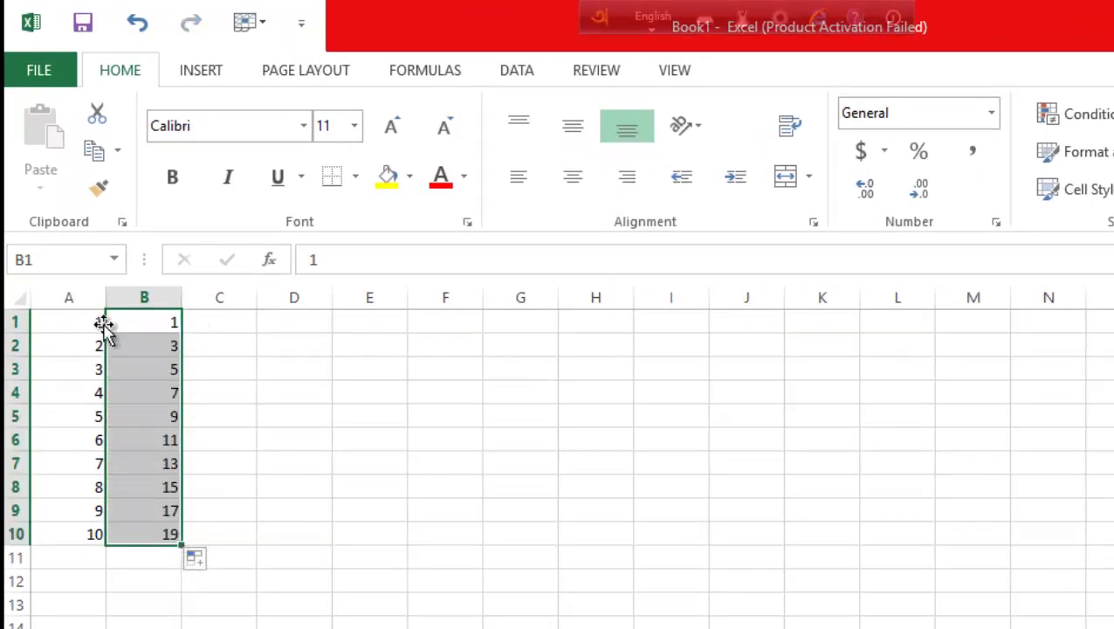
# Step: Enter 2 and 4 in C1:C2 and extend them to C10 as even numbers up to 20
pyautogui.click(199, 327)
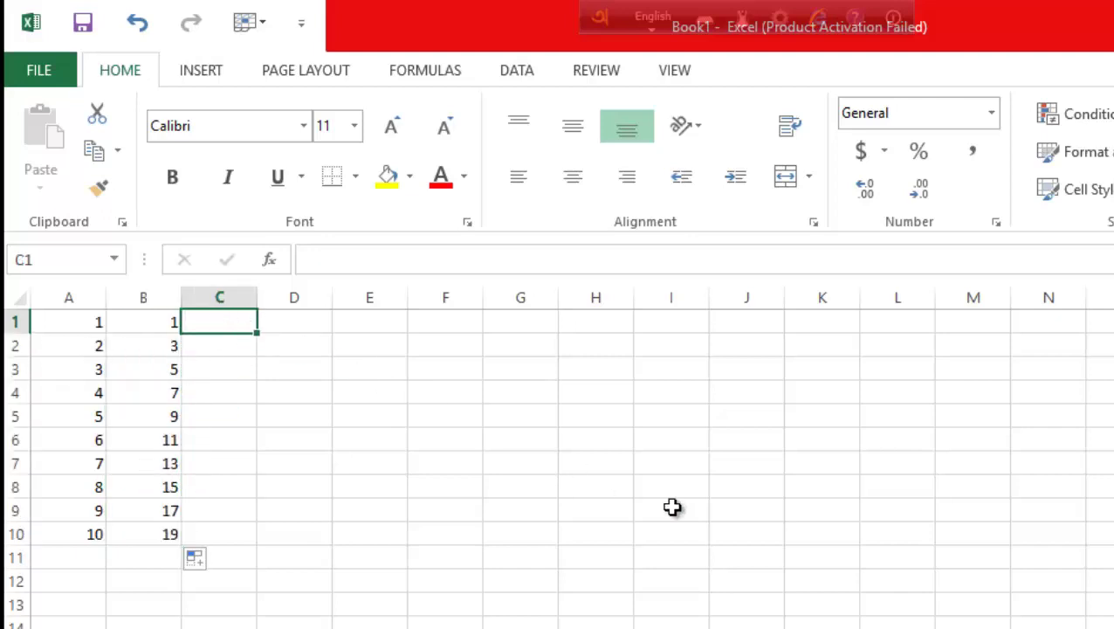
pyautogui.write('2')
pyautogui.press('Return')
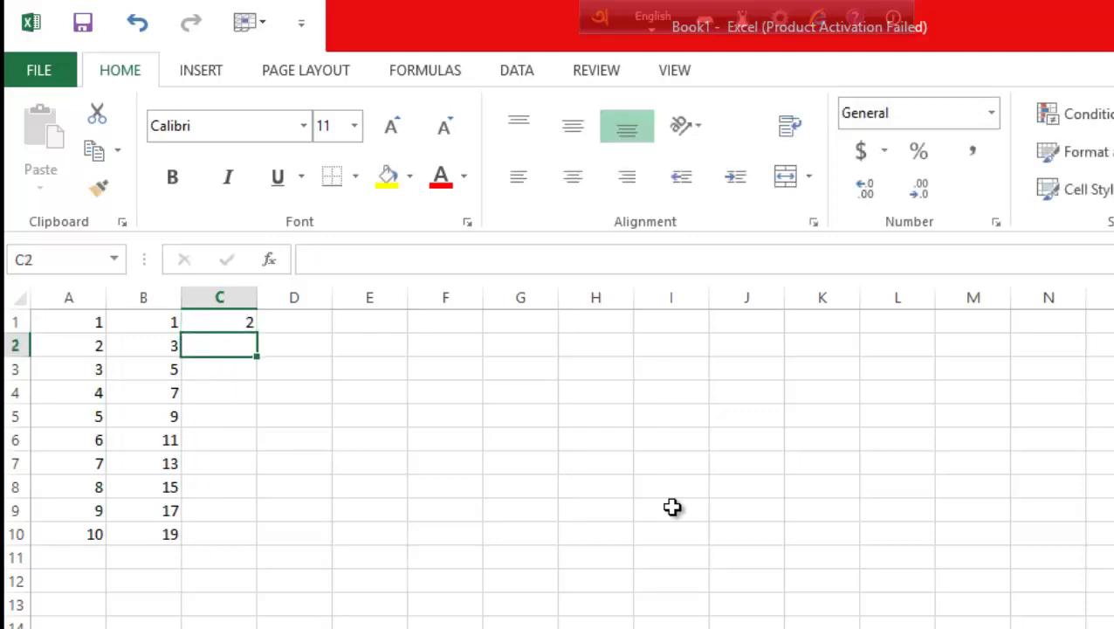
pyautogui.write('4')
pyautogui.click(416, 455)
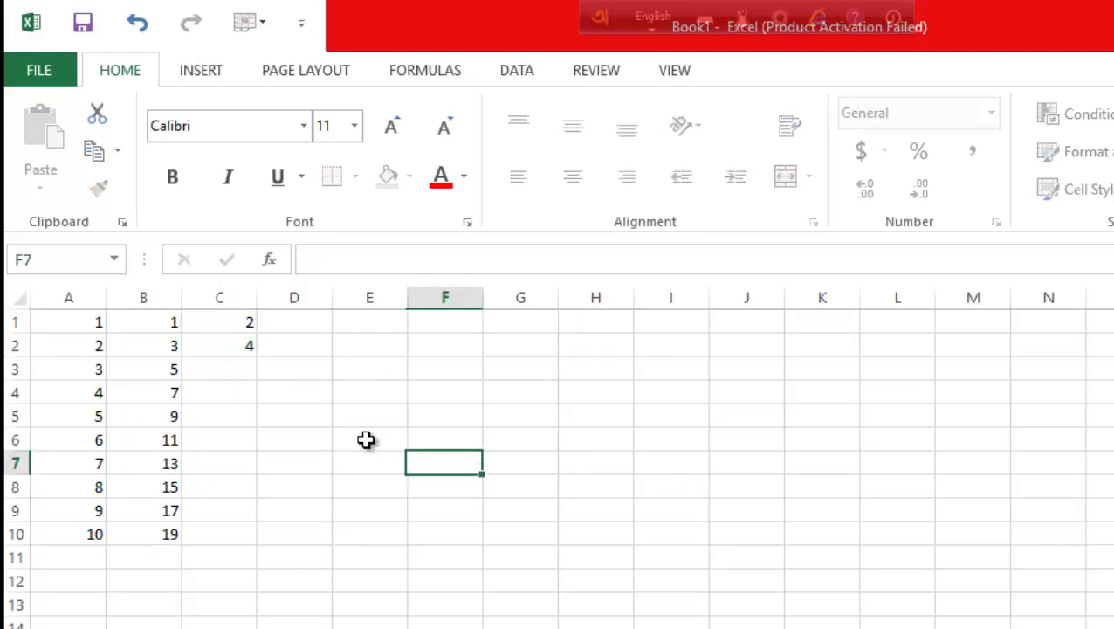
pyautogui.moveTo(250, 325); pyautogui.dragTo(252, 345)
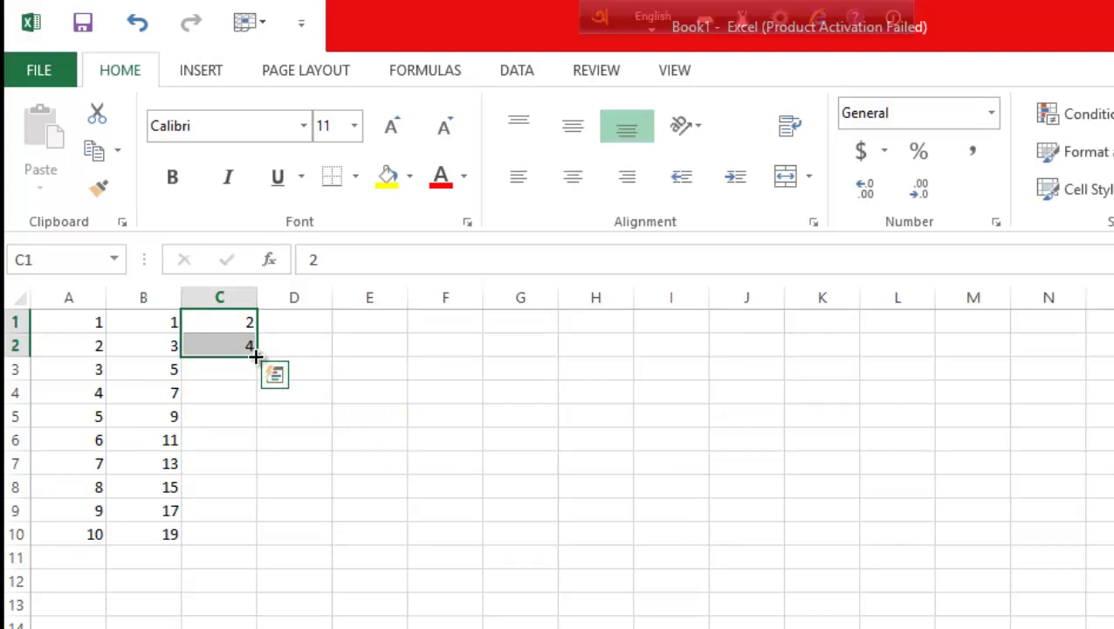
pyautogui.moveTo(255, 355); pyautogui.dragTo(236, 551)
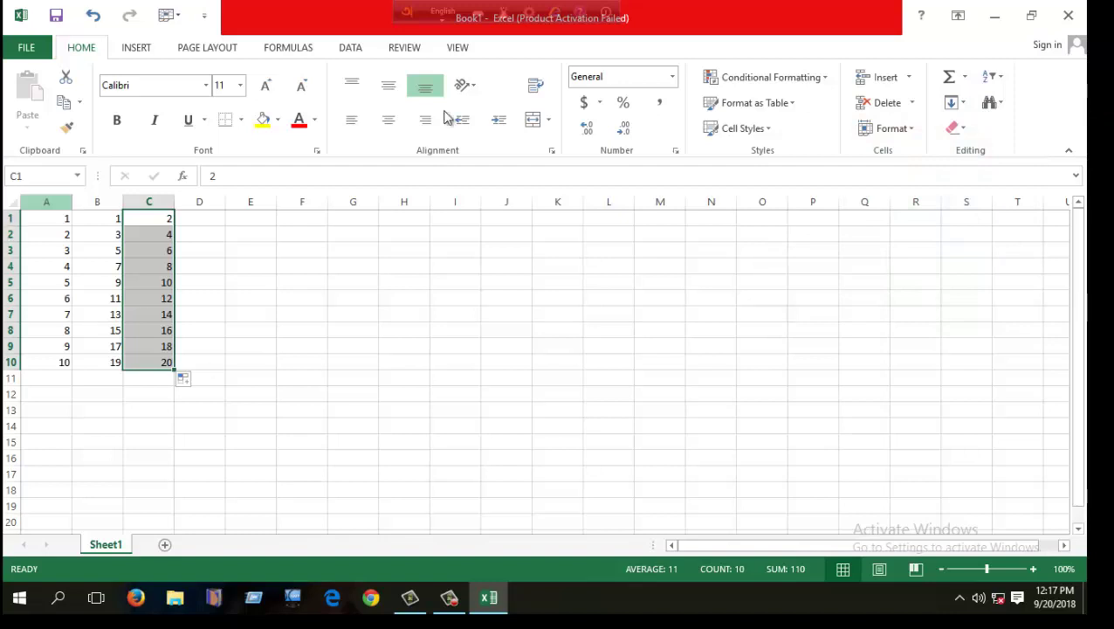
# Step: Enter 5 and 10 in D1:D2 and fill D1:D10 with multiples of 5 up to 50
pyautogui.click(214, 221)
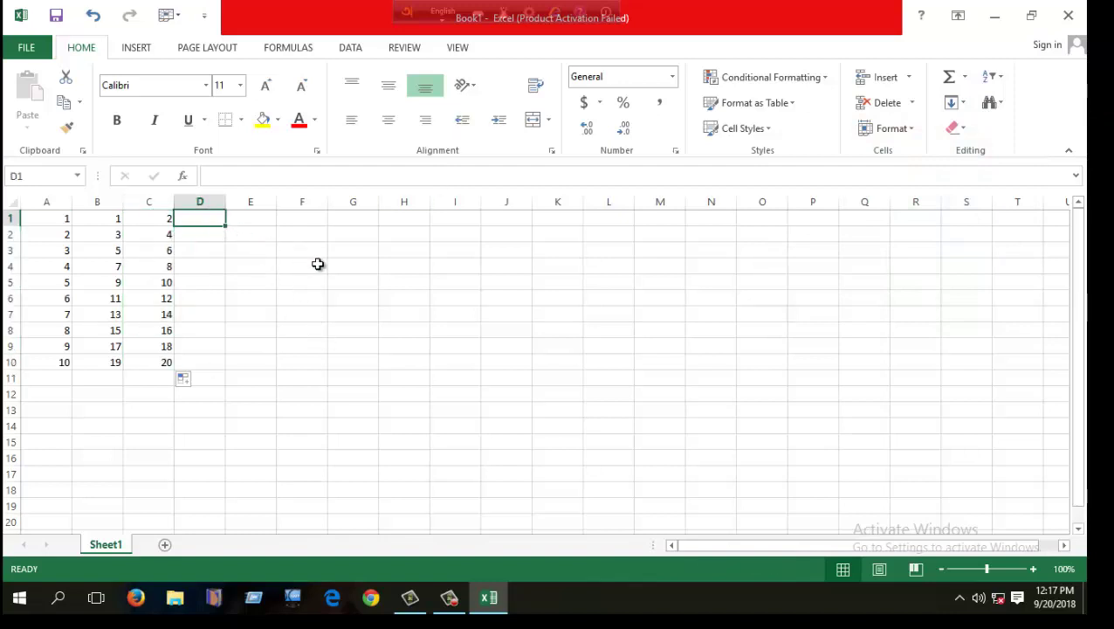
pyautogui.write('5')
pyautogui.press('Return')
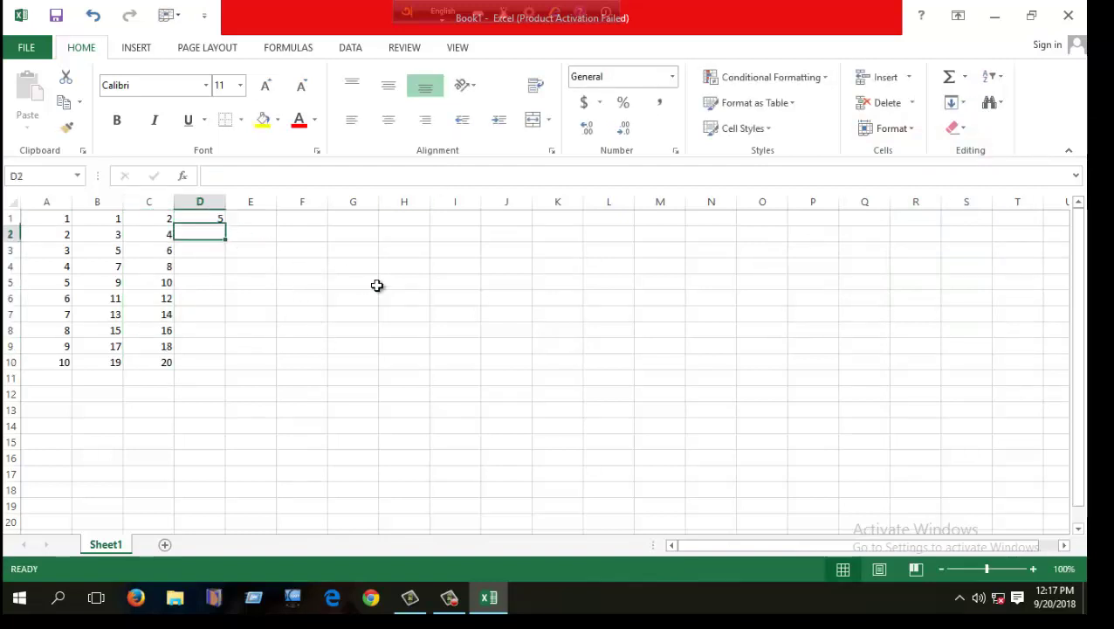
pyautogui.write('10')
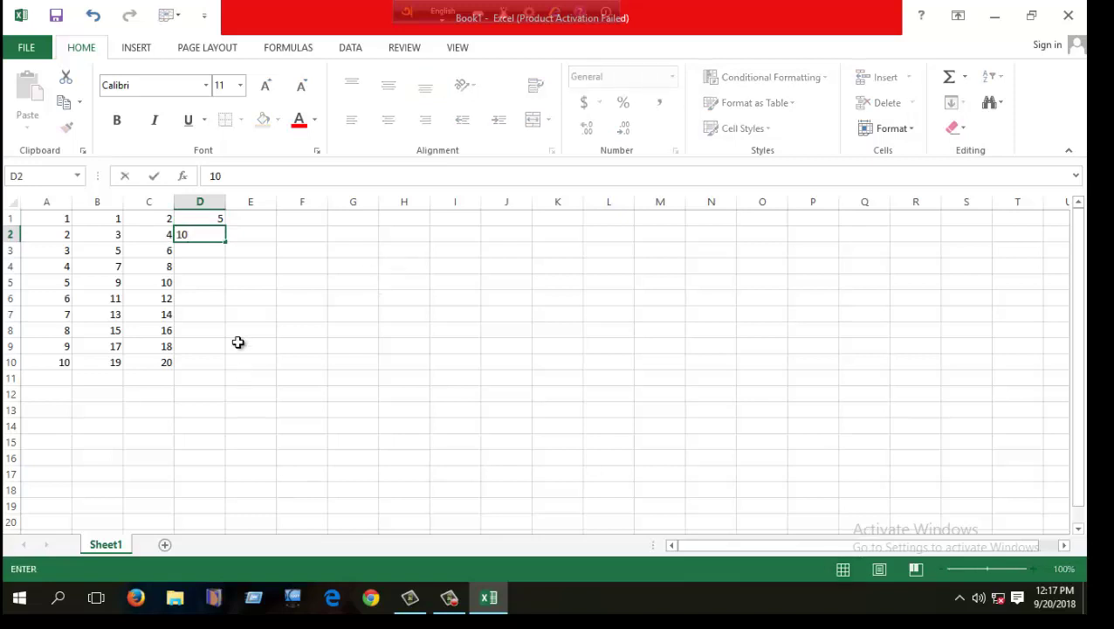
pyautogui.click(261, 312)
pyautogui.click(214, 220)
pyautogui.moveTo(214, 219); pyautogui.dragTo(214, 374)
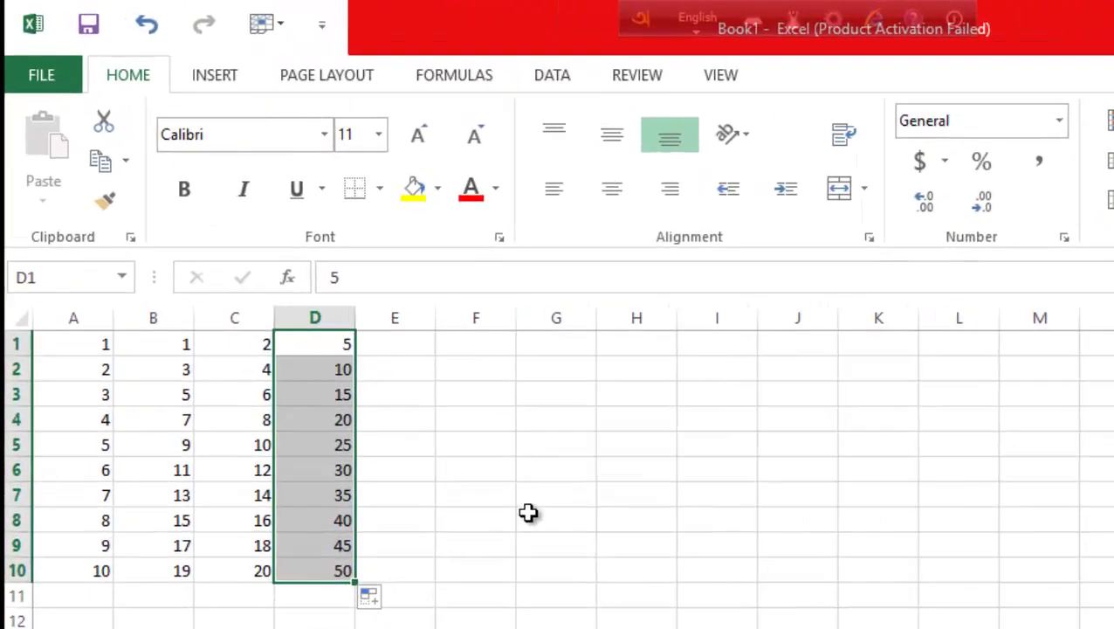
pyautogui.click(352, 330)
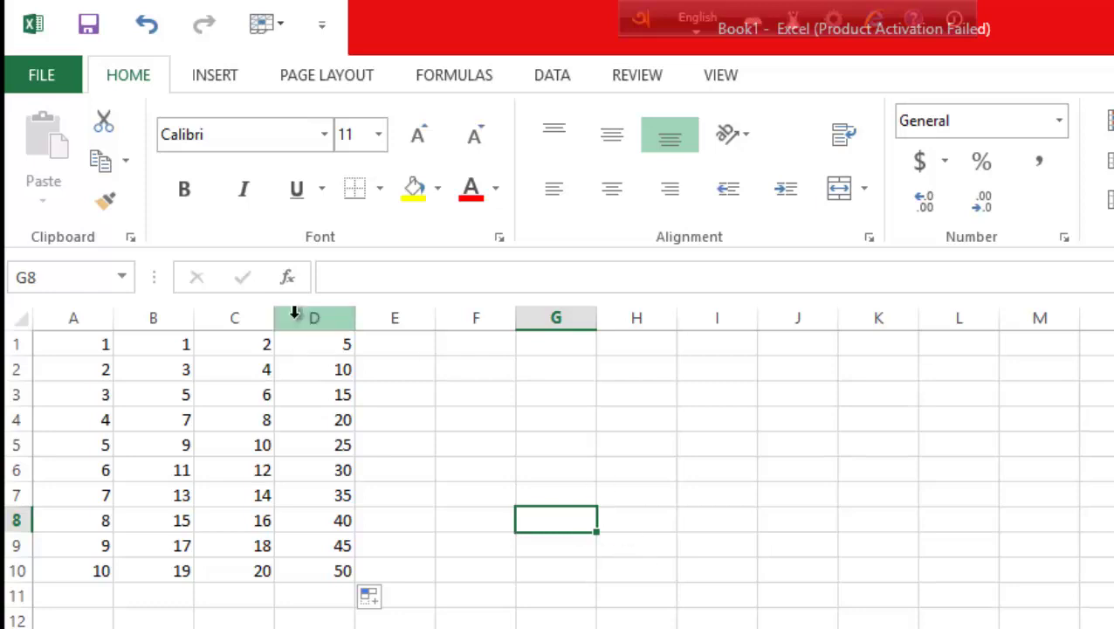
# Step: Start the next series by entering 1 in E1
pyautogui.moveTo(390, 360); pyautogui.dragTo(389, 354)
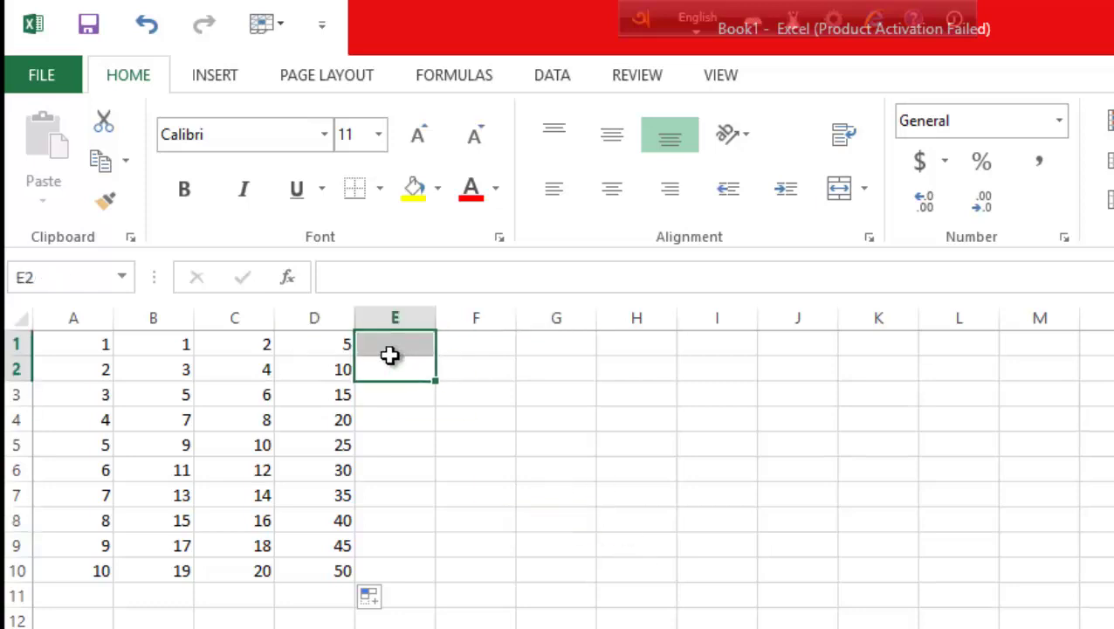
pyautogui.click(629, 546)
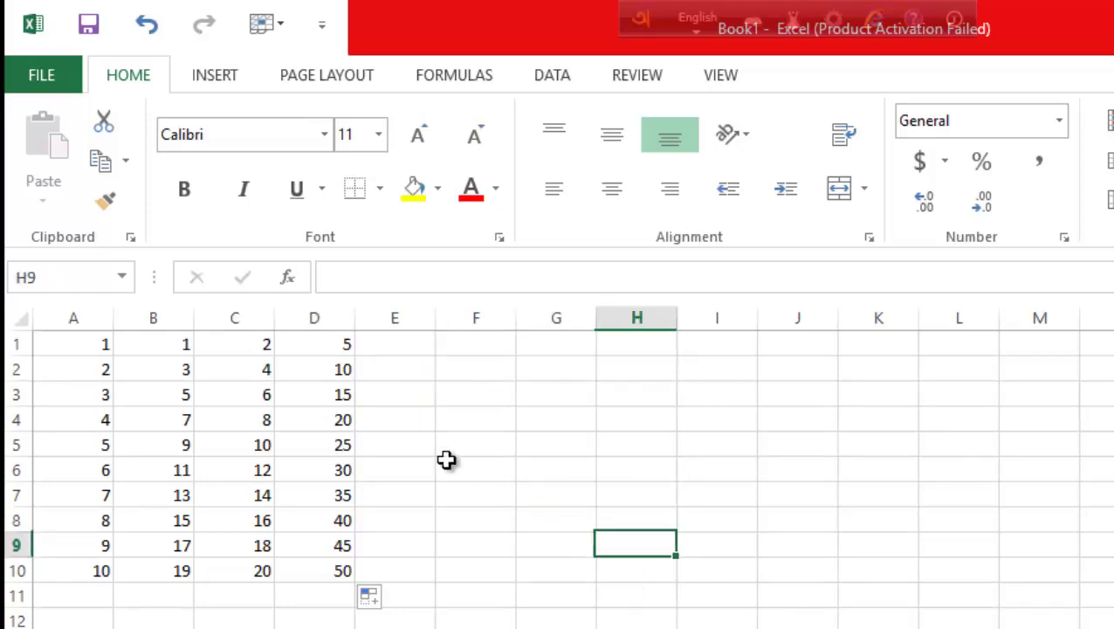
pyautogui.click(399, 341)
pyautogui.write('1')
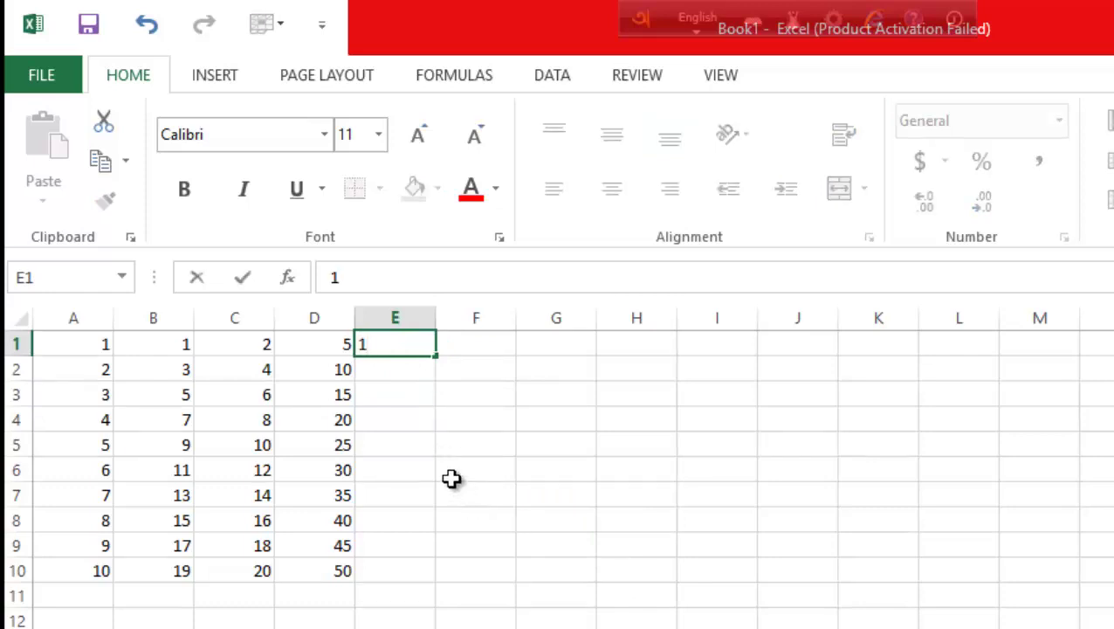
# Step: Drag the 1 in E1 down to E10 and switch Auto Fill Options to Fill Series for 1–10
pyautogui.click(405, 440)
pyautogui.press('Up')
pyautogui.click(389, 349)
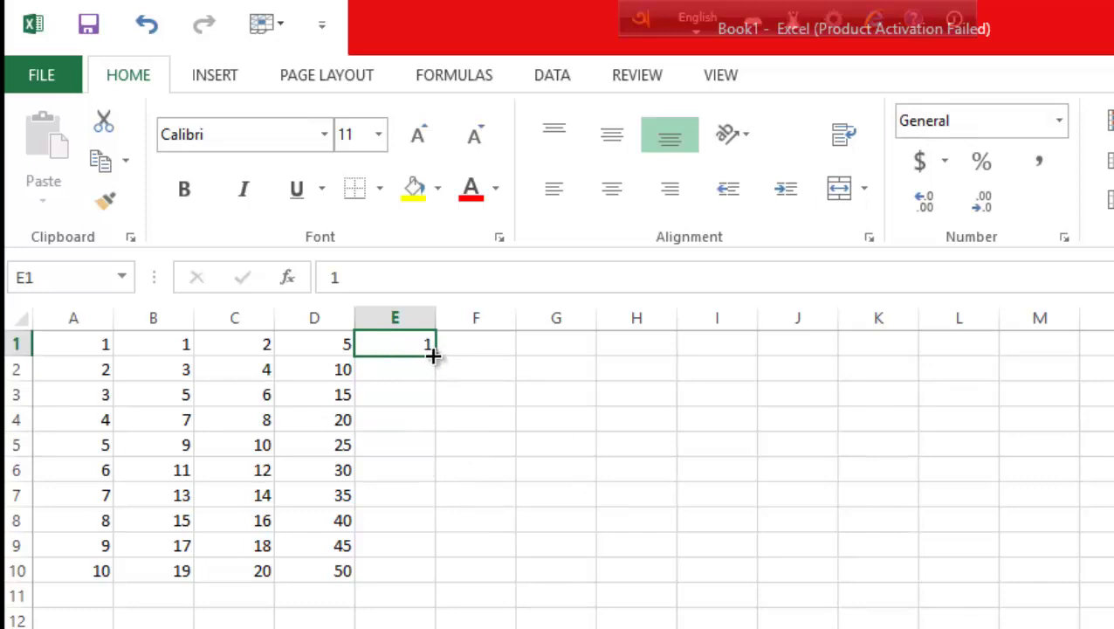
pyautogui.moveTo(433, 355); pyautogui.dragTo(425, 571)
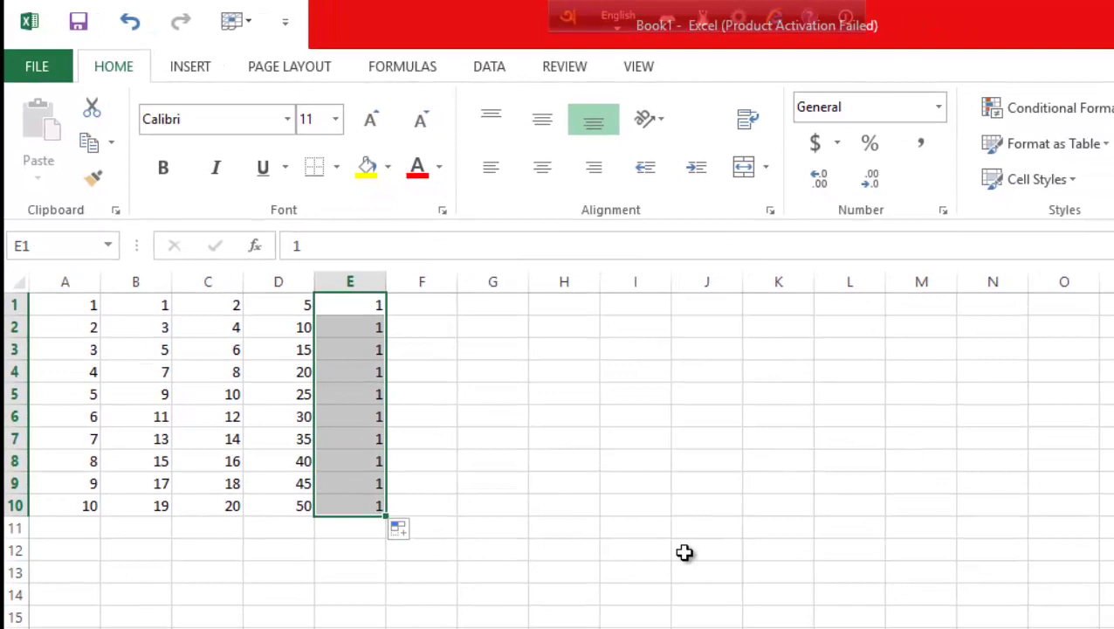
pyautogui.click(419, 532)
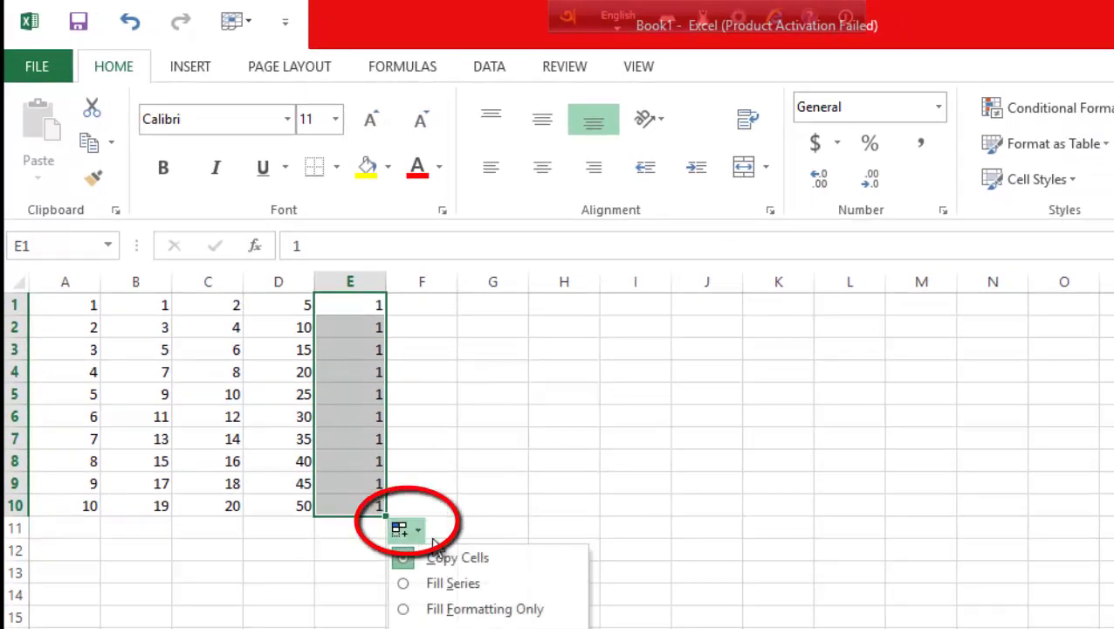
pyautogui.click(432, 582)
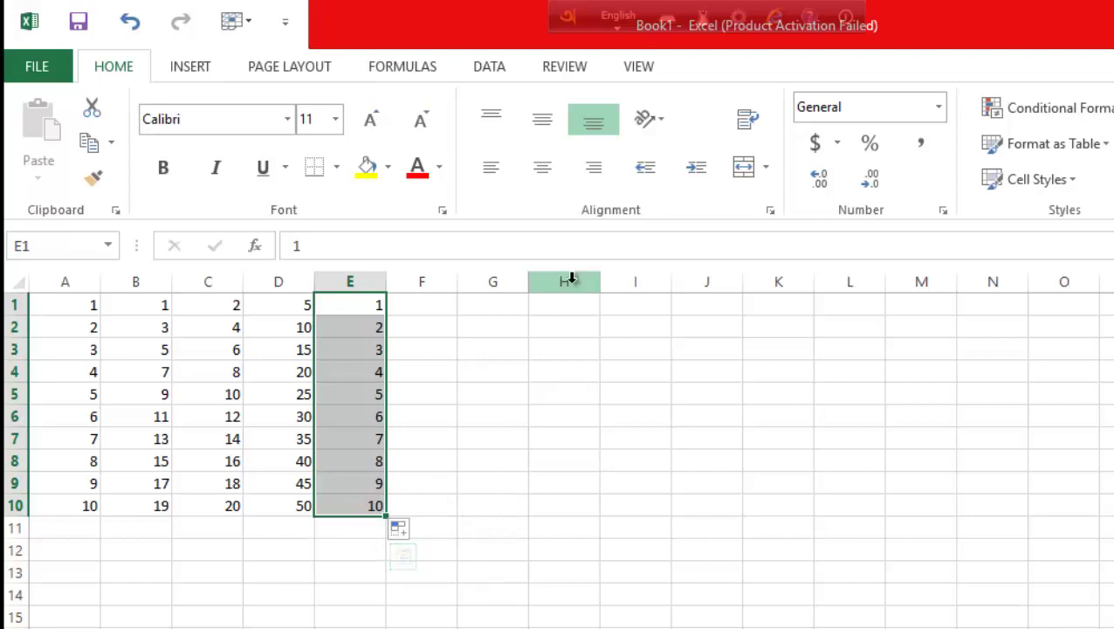
# Step: Widen column G and enter January in G1
pyautogui.click(508, 301)
pyautogui.moveTo(528, 281); pyautogui.dragTo(575, 281)
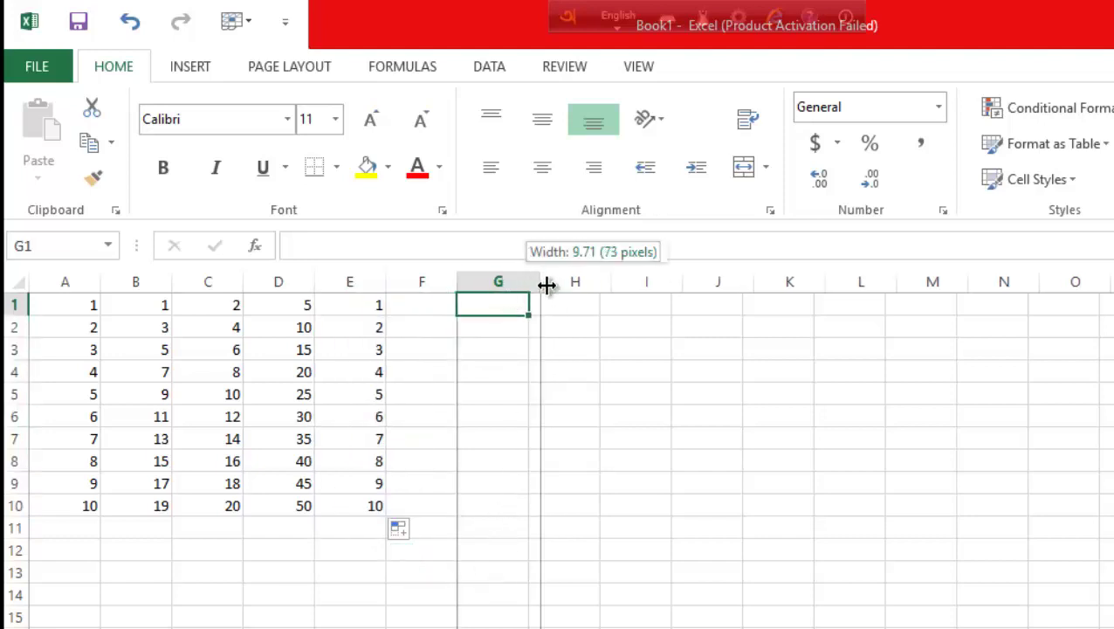
pyautogui.press('Down')
pyautogui.press('Down')
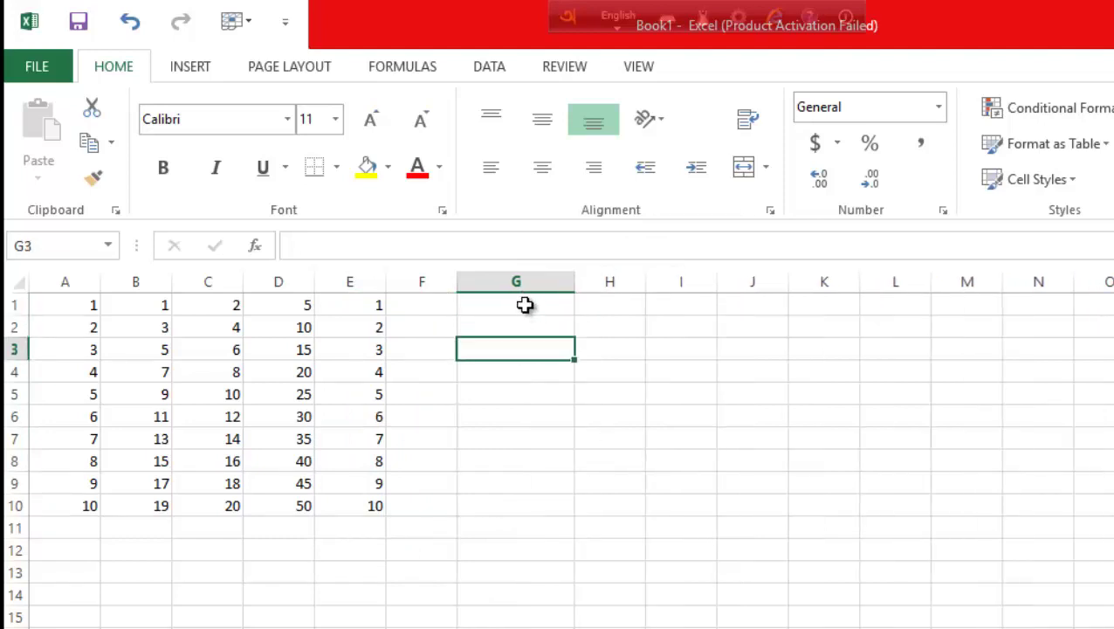
pyautogui.press('Up')
pyautogui.press('Up')
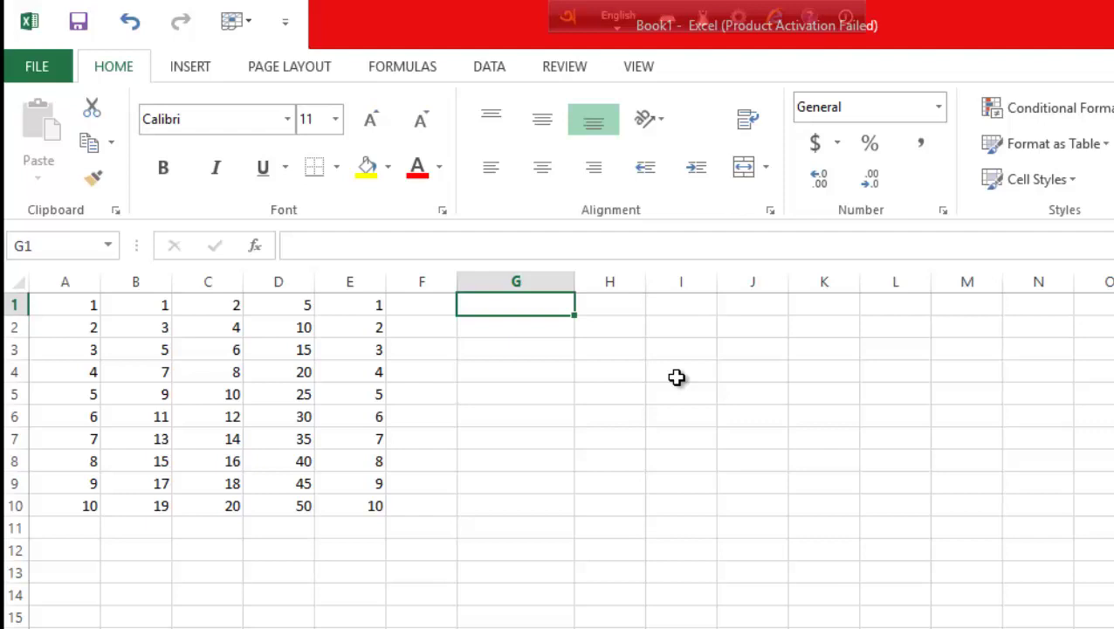
pyautogui.press('F2')
pyautogui.write('ja')
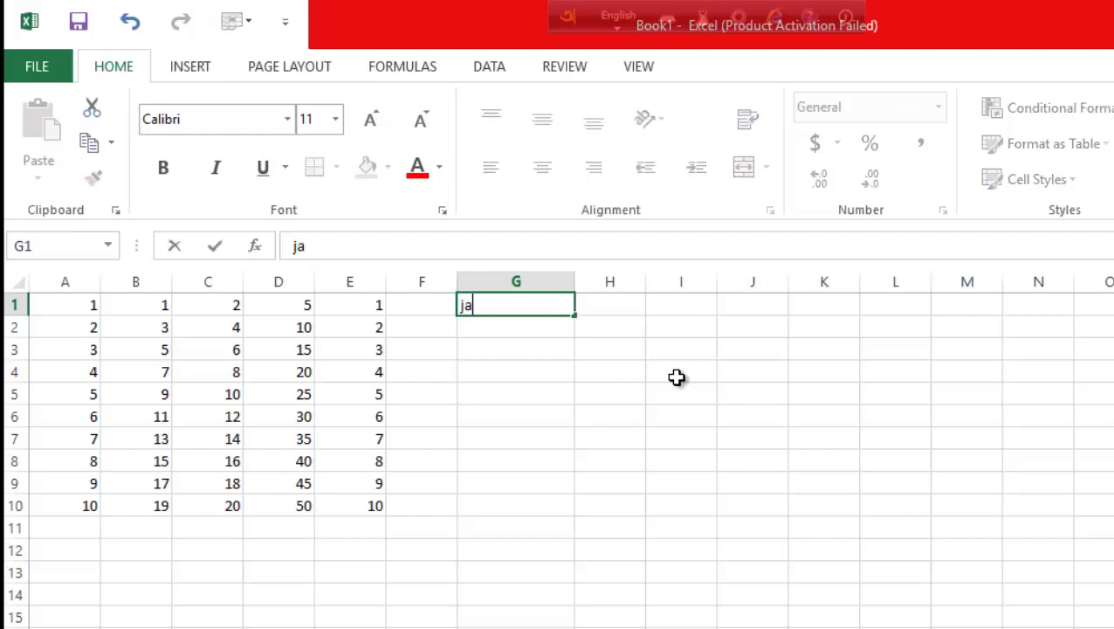
pyautogui.press('BackSpace')
pyautogui.write('i')
pyautogui.press('BackSpace')
pyautogui.press('BackSpace')
pyautogui.write('J')
pyautogui.write('anua')
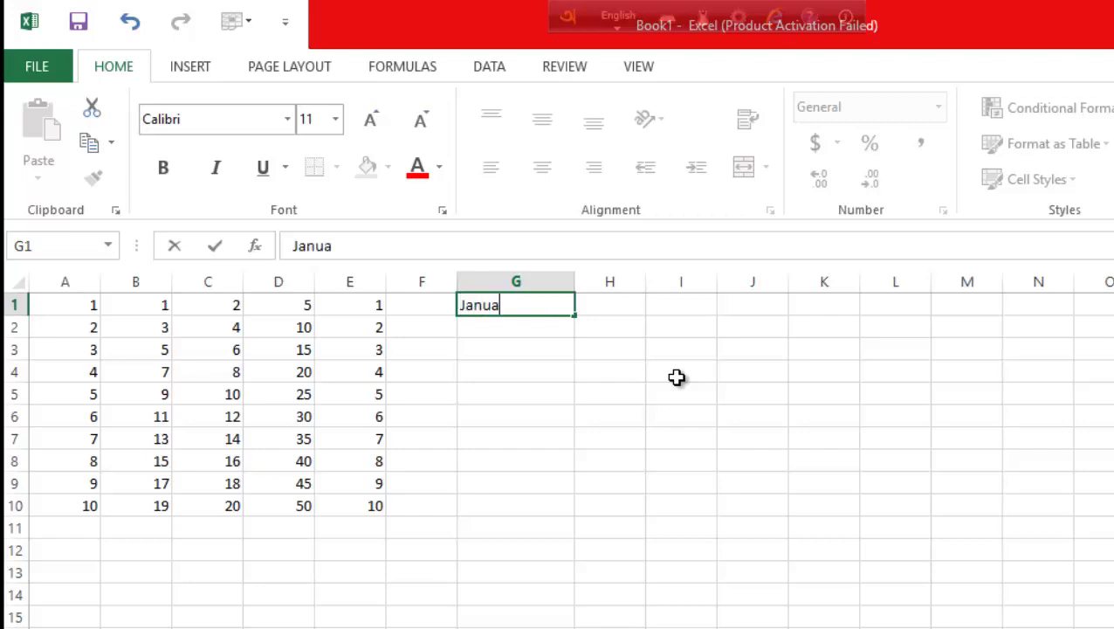
pyautogui.write('ry')
pyautogui.click(661, 390)
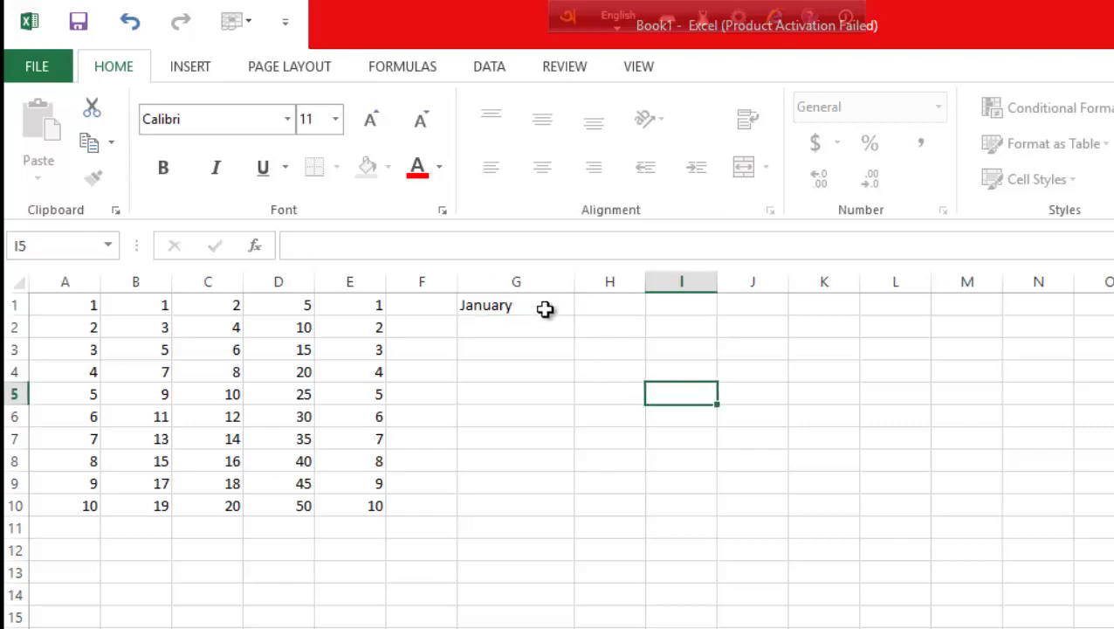
# Step: Fill G1:G12 with the months January through December
pyautogui.click(546, 307)
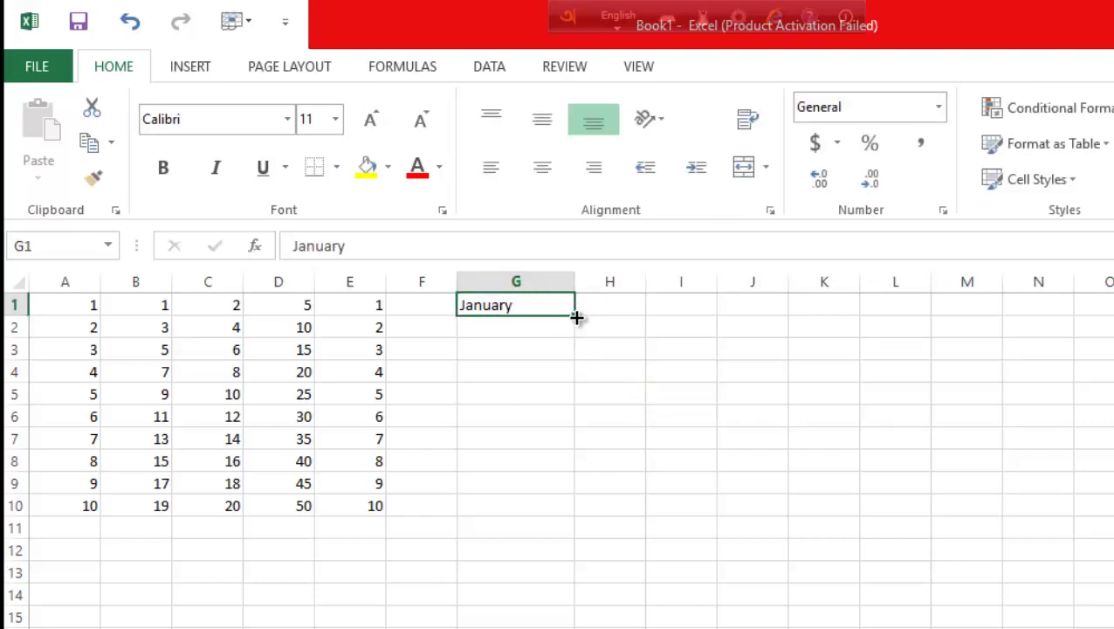
pyautogui.moveTo(577, 318); pyautogui.dragTo(551, 499)
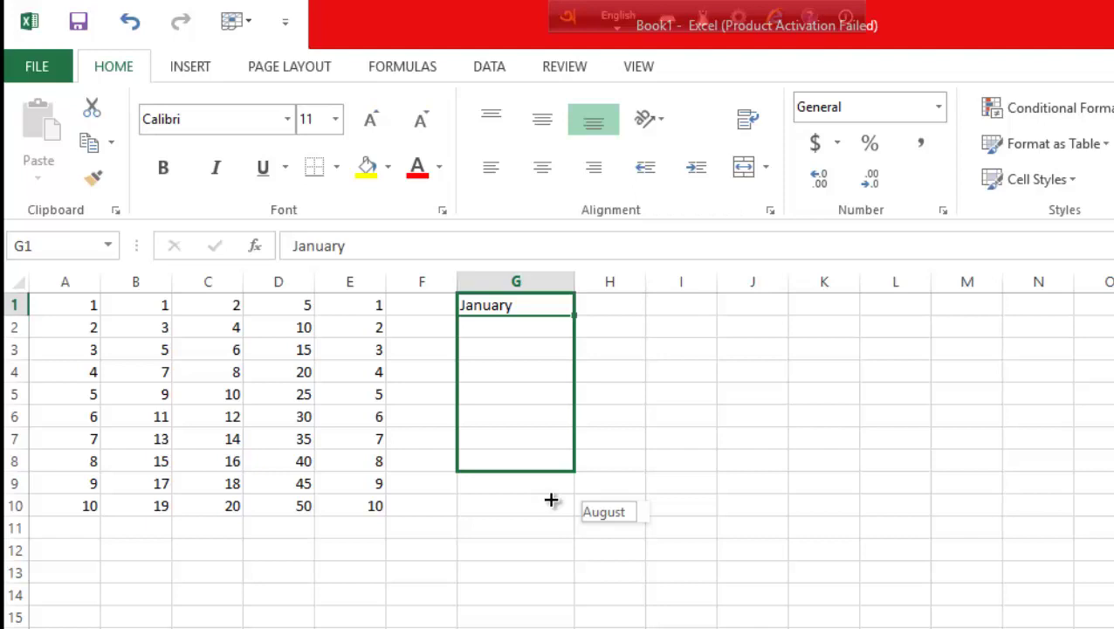
pyautogui.moveTo(551, 499); pyautogui.dragTo(550, 550)
pyautogui.click(679, 480)
pyautogui.click(671, 307)
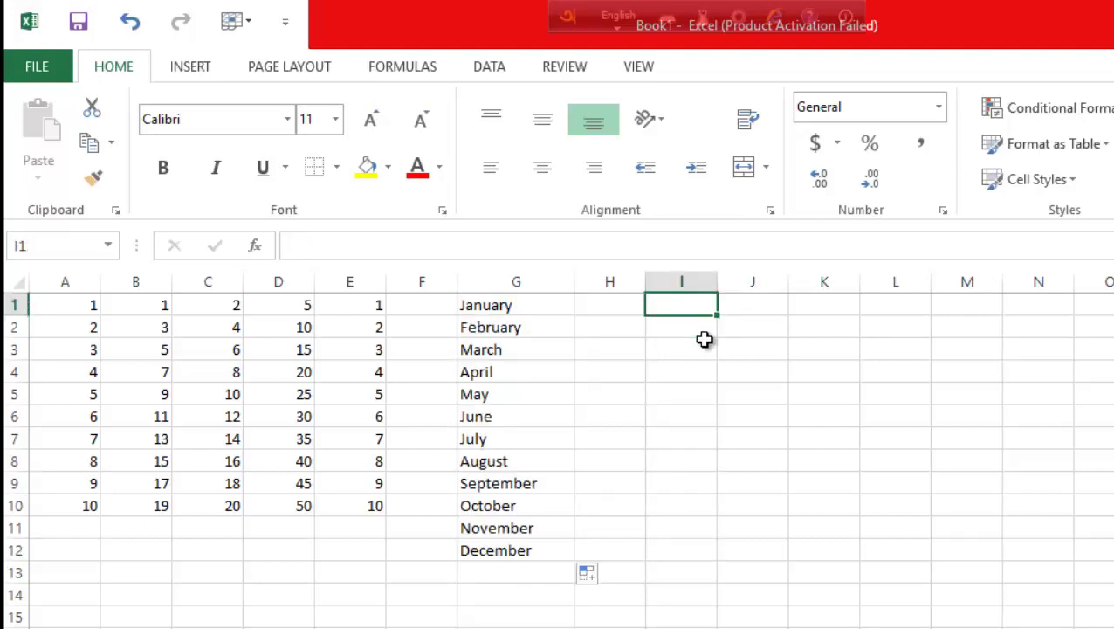
# Step: Enter Saturday in I1 and fill I1:I7 with Saturday through Friday
pyautogui.write('Sa')
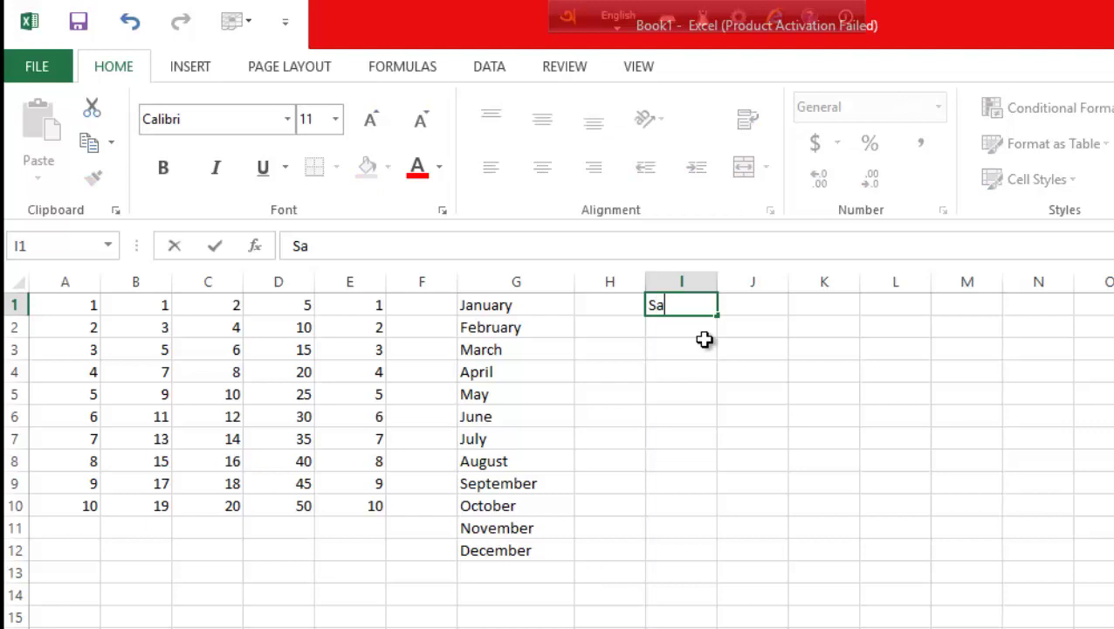
pyautogui.write('tur')
pyautogui.write('day')
pyautogui.click(751, 319)
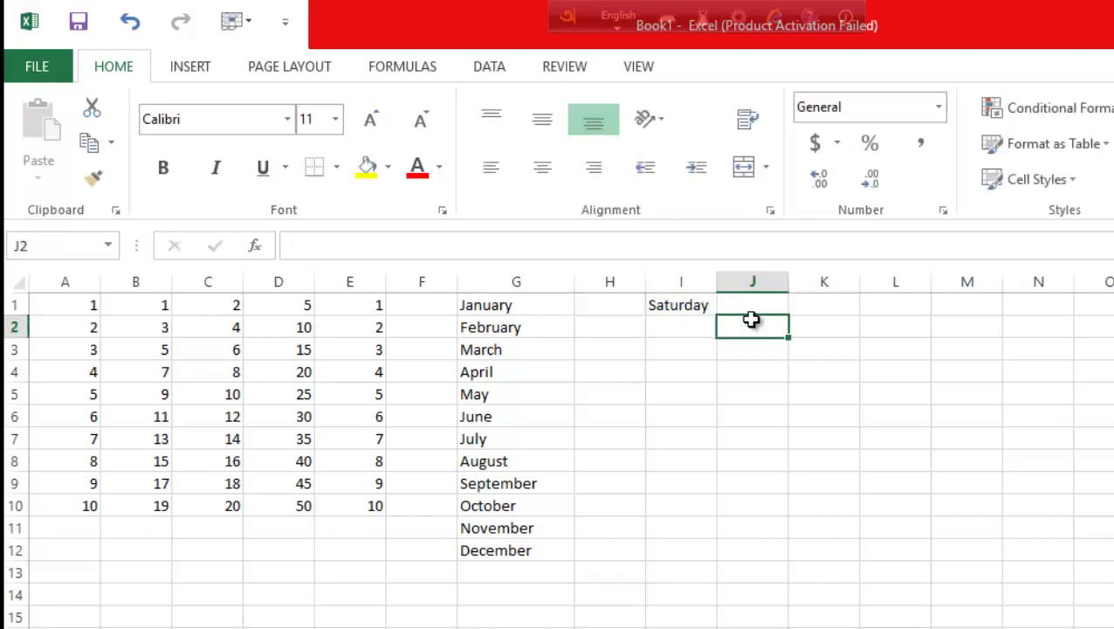
pyautogui.click(698, 304)
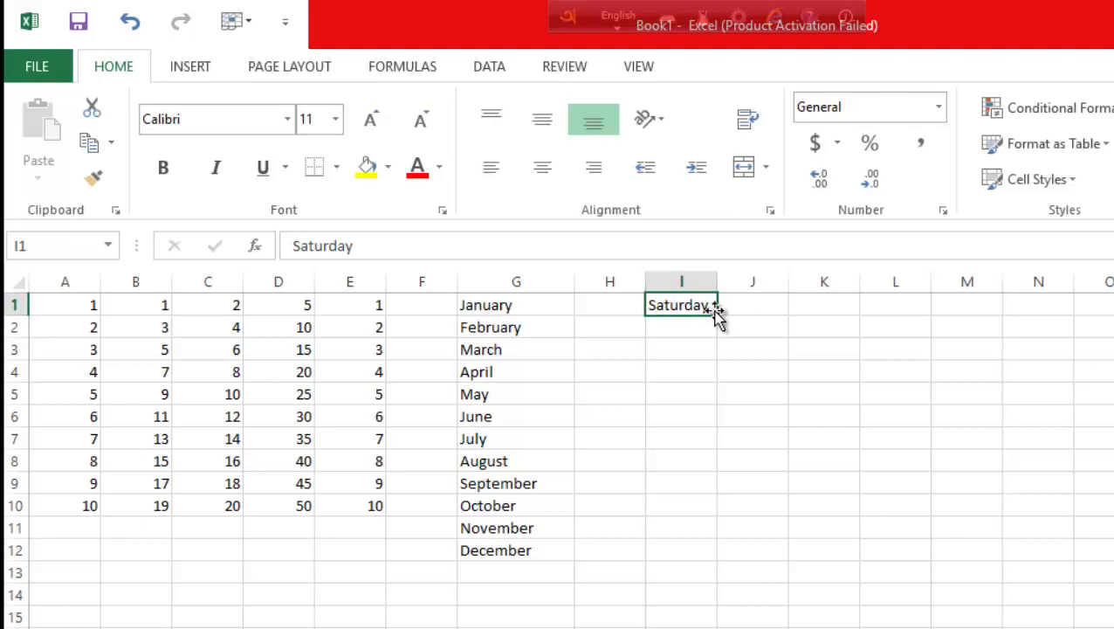
pyautogui.moveTo(717, 313); pyautogui.dragTo(704, 443)
pyautogui.click(838, 478)
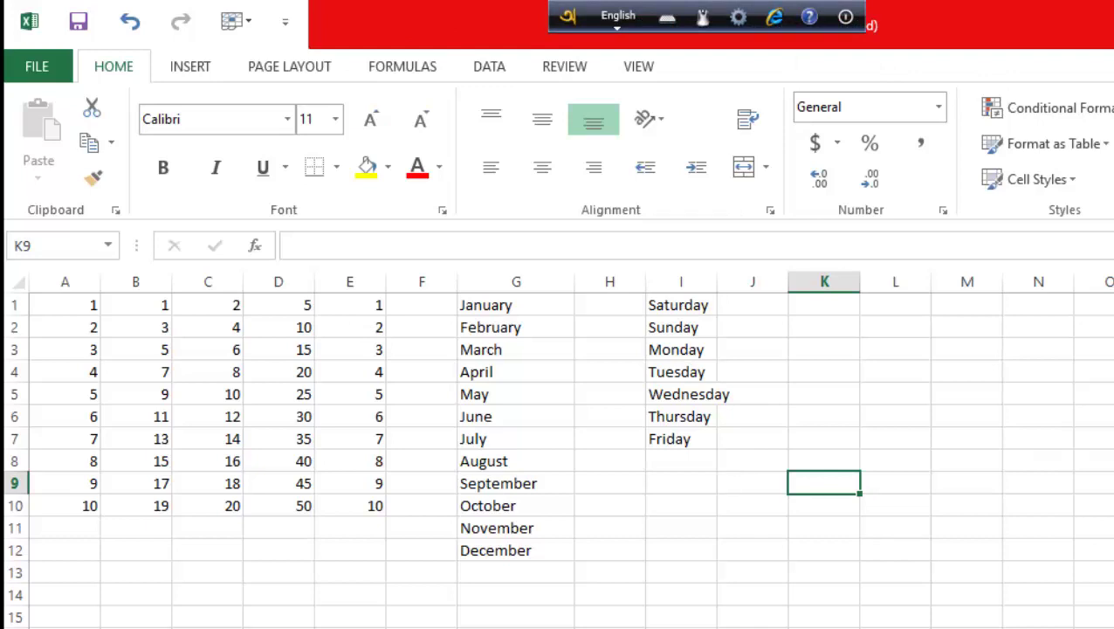
pyautogui.click(821, 307)
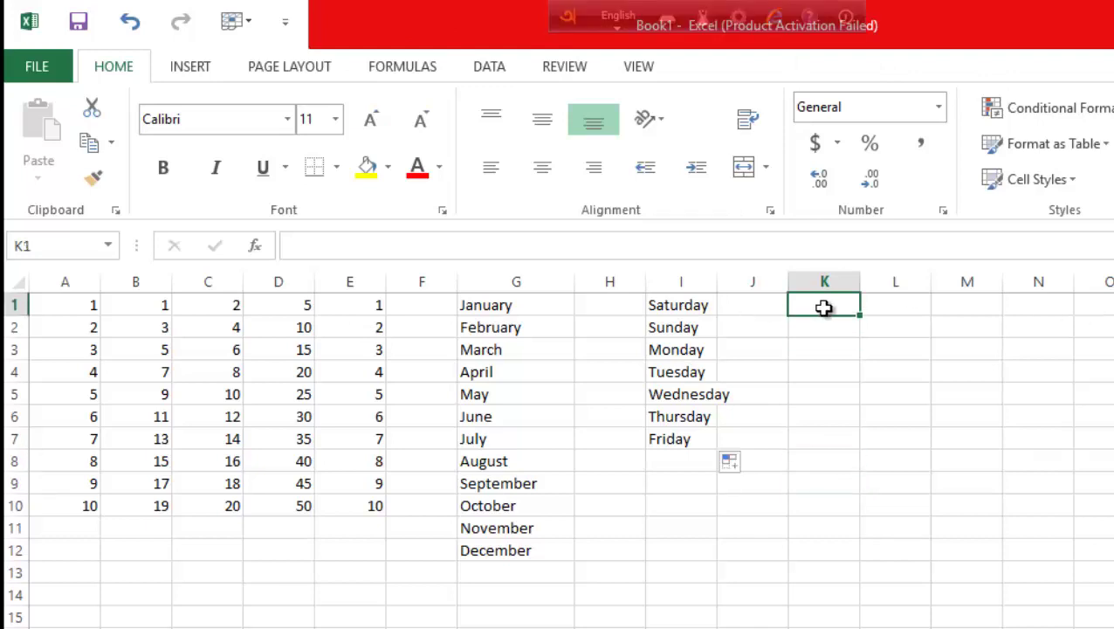
# Step: Enter 1 in K1 and, with K1 selected, open Home > Fill > Series
pyautogui.write('1')
pyautogui.scroll(-1, 825, 305)
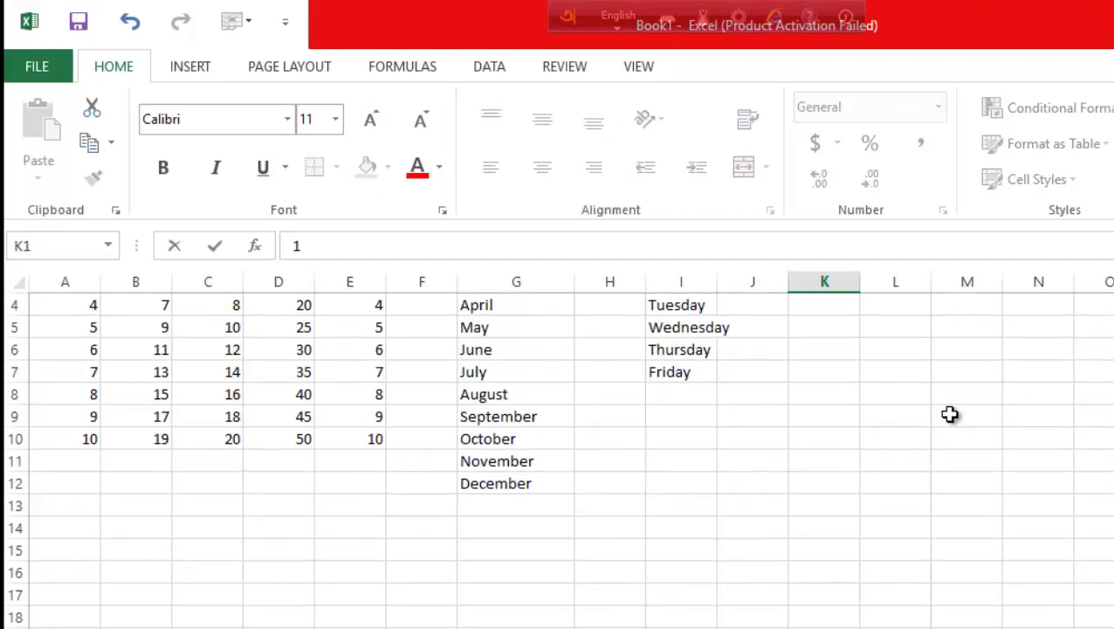
pyautogui.scroll(1, 949, 414)
pyautogui.click(950, 413)
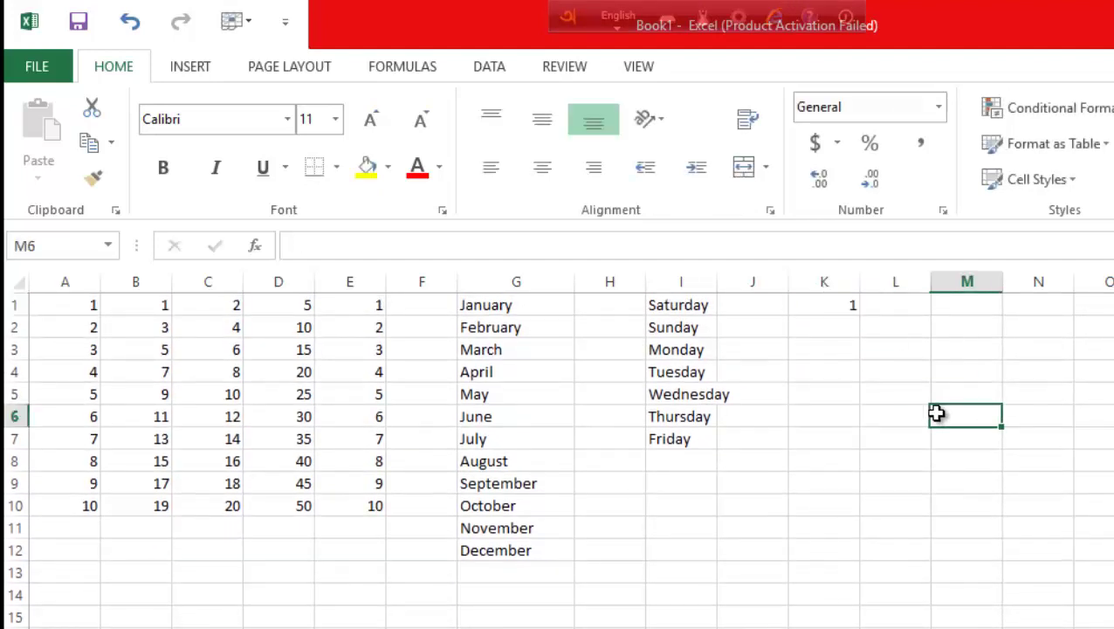
pyautogui.click(834, 310)
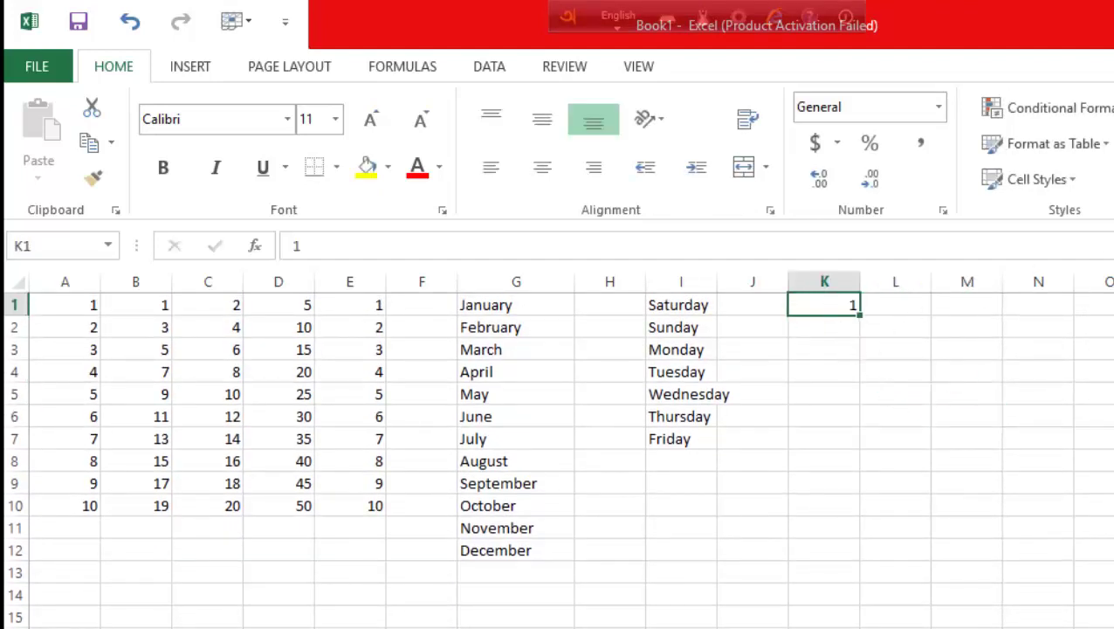
pyautogui.click(834, 393)
pyautogui.click(845, 311)
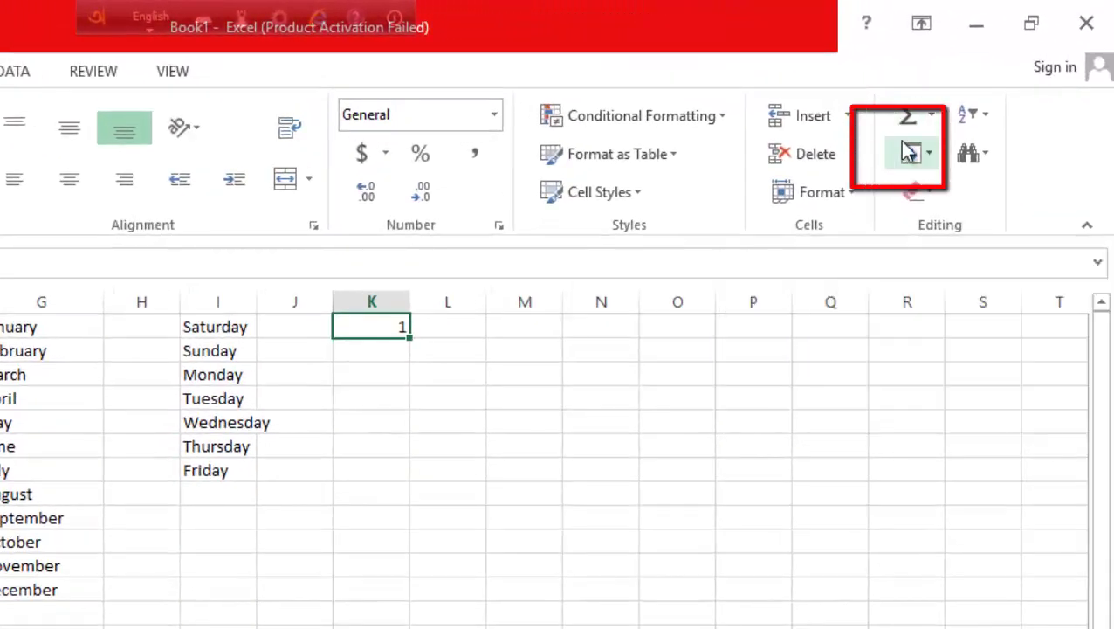
pyautogui.click(931, 161)
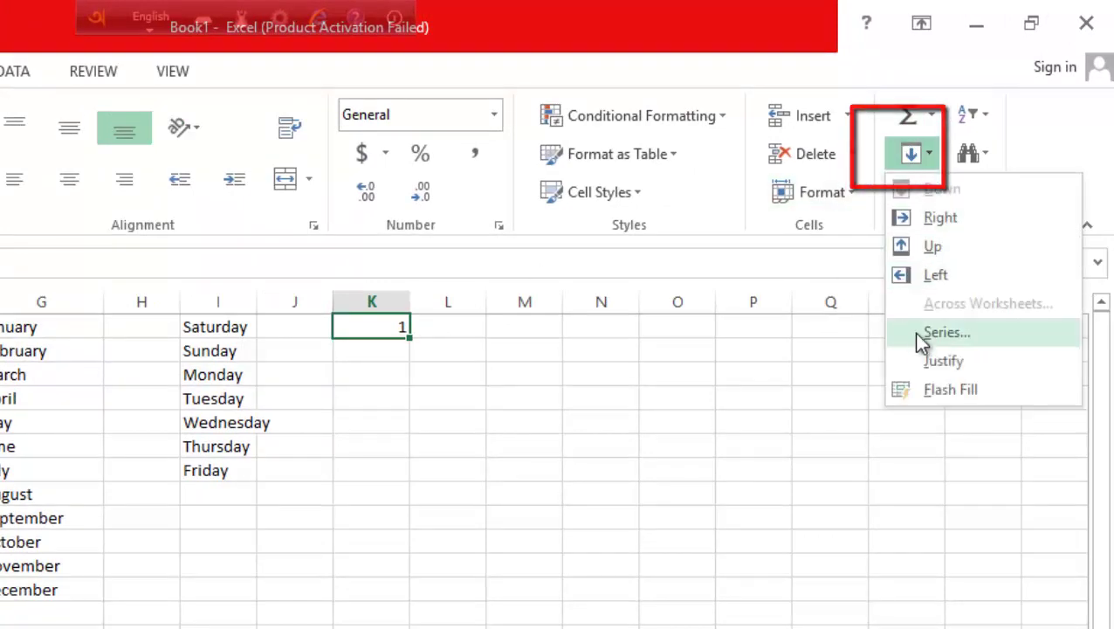
pyautogui.click(946, 332)
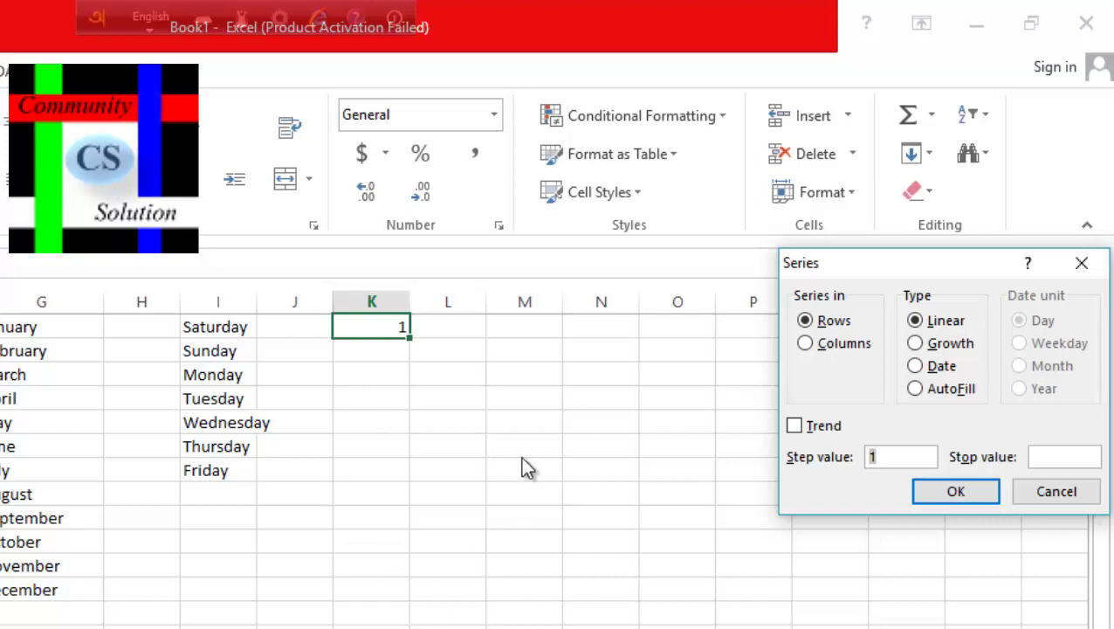
# Step: Set the Series dialog to Columns with stop value 20, filling K1:K20 with 1–20
pyautogui.click(822, 340)
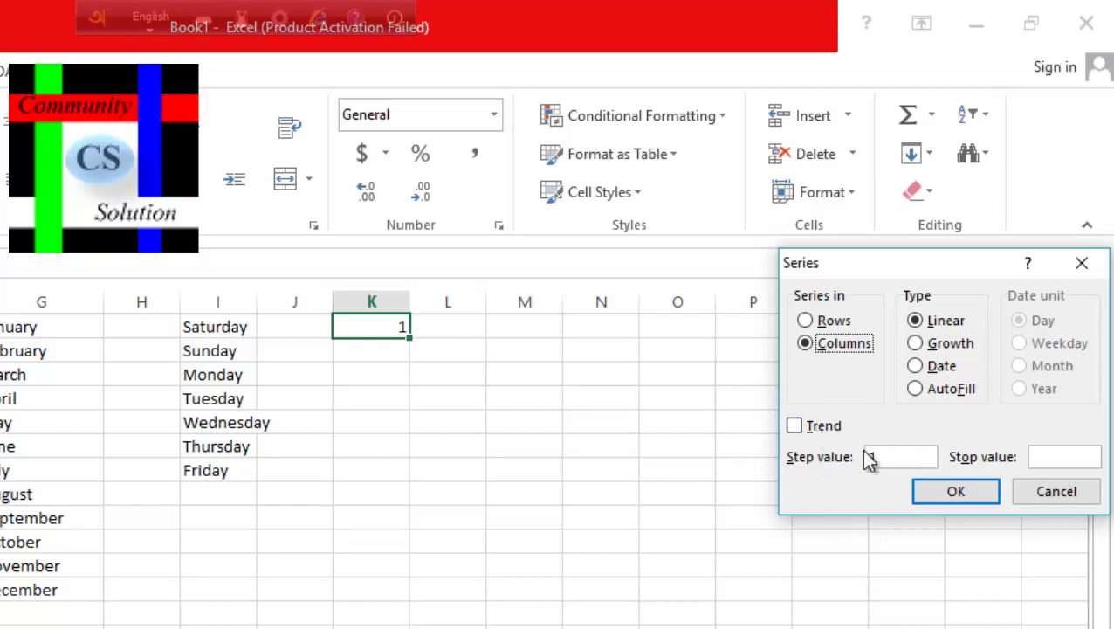
pyautogui.click(1081, 460)
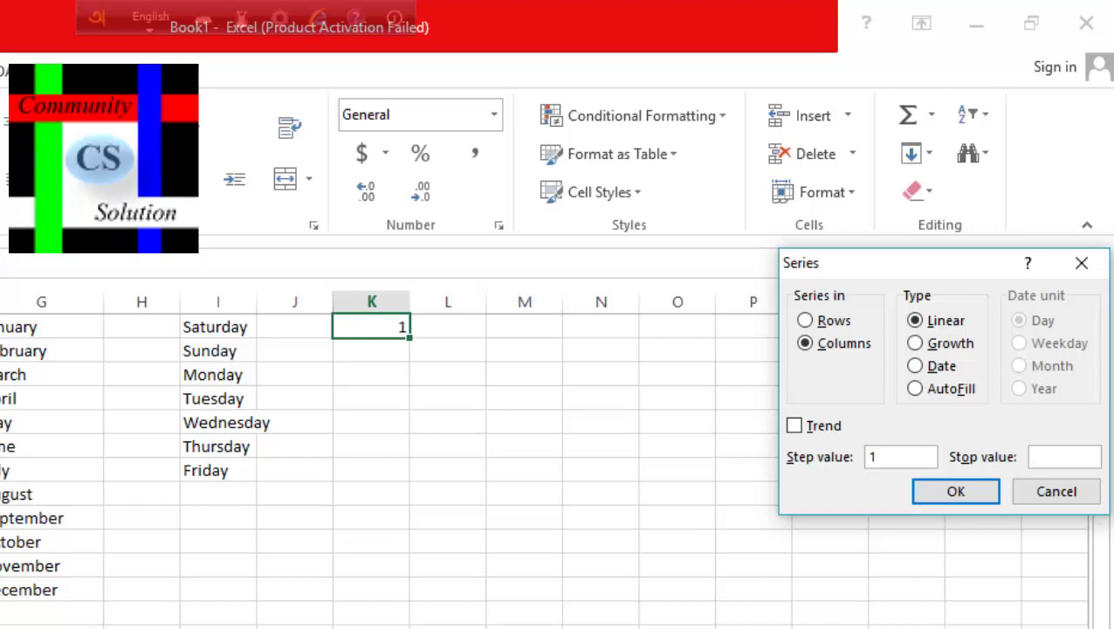
pyautogui.write('20')
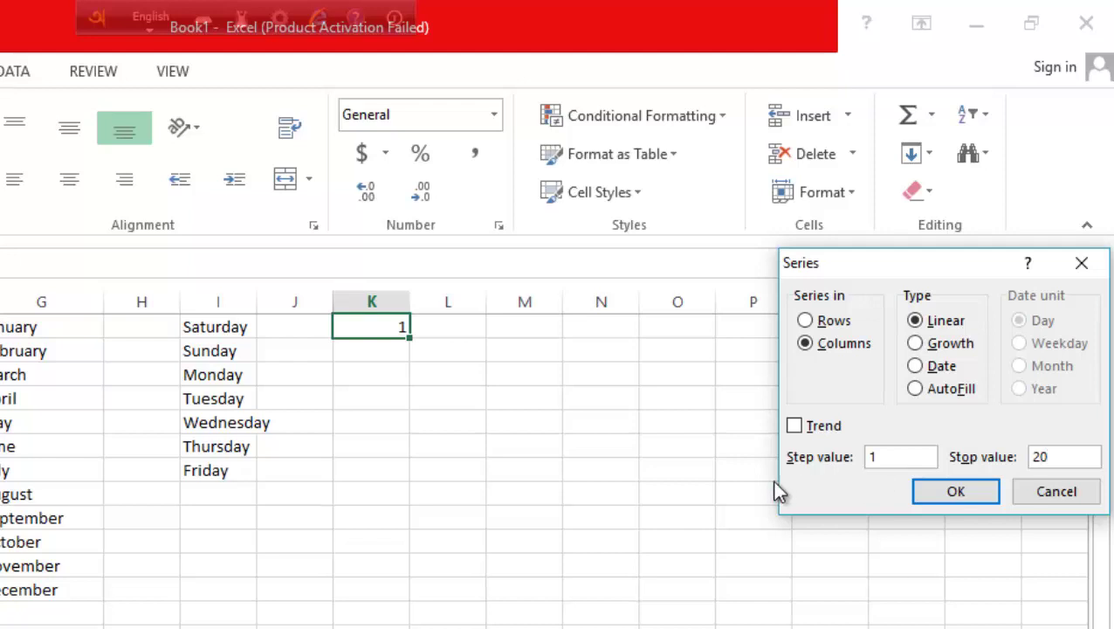
pyautogui.click(948, 487)
pyautogui.scroll(-1, 564, 253)
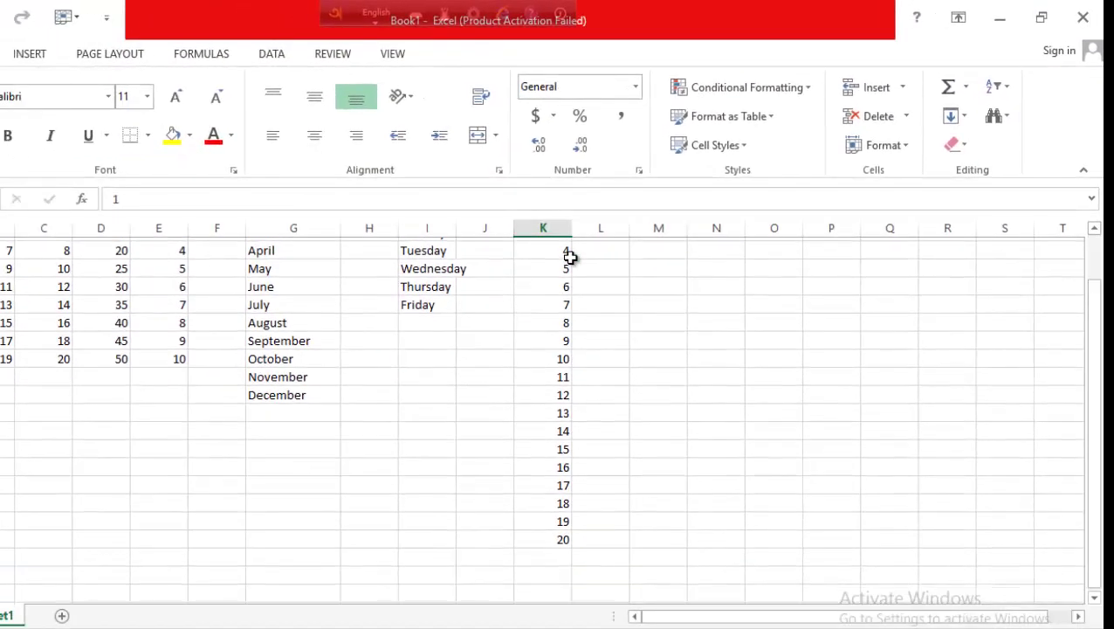
pyautogui.scroll(1, 582, 476)
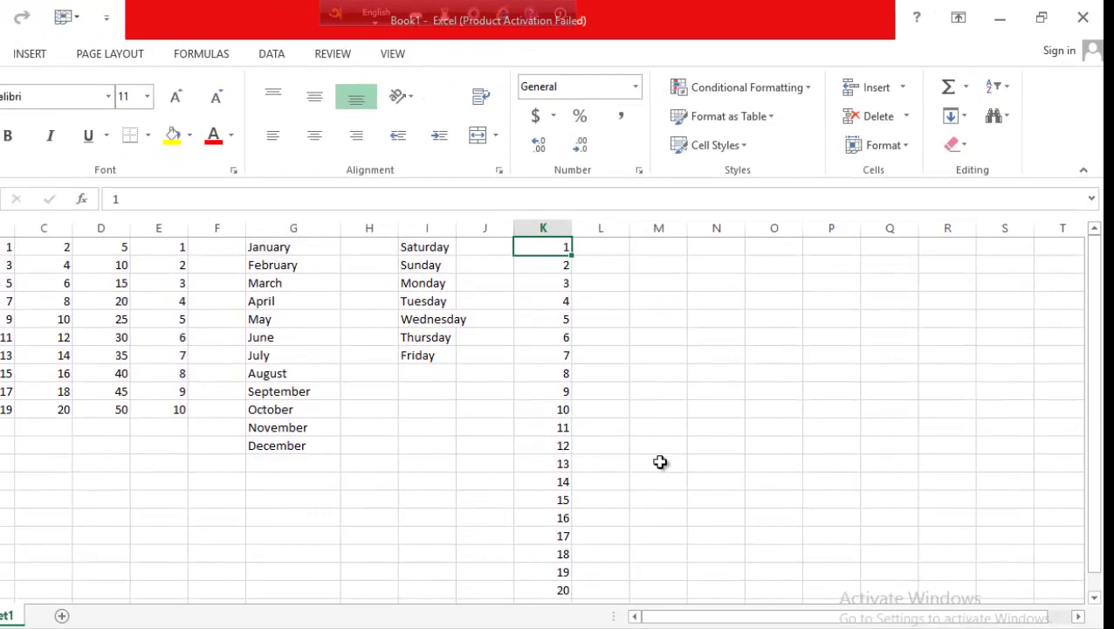